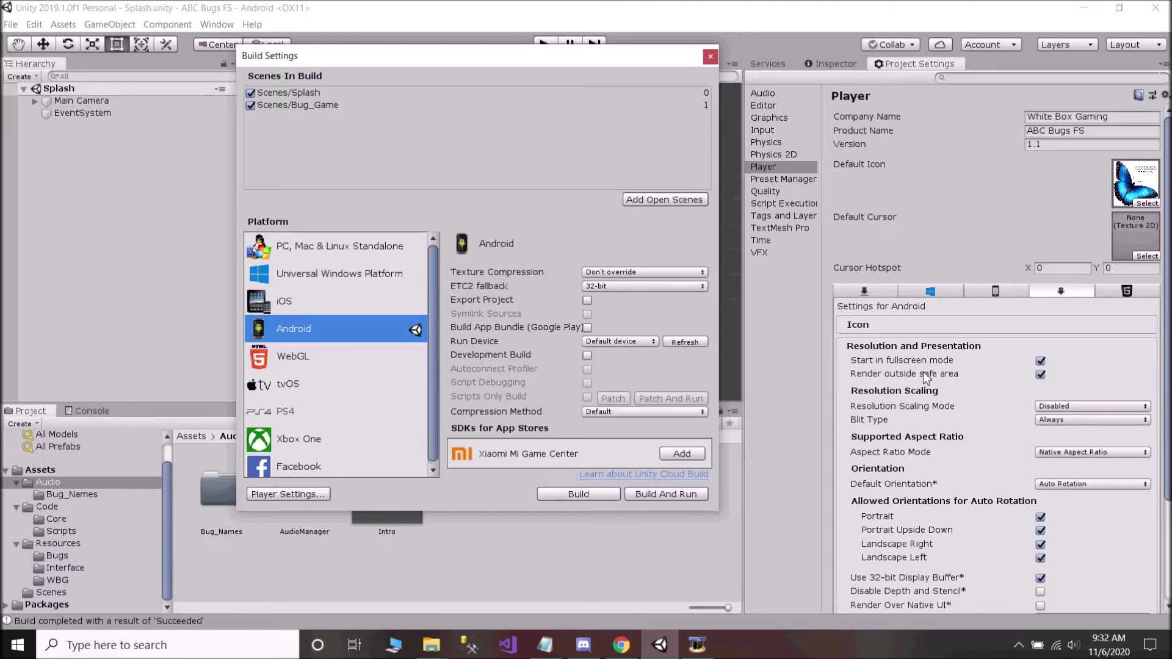
Check the Android icon and banner settings, and return to the Resolution and Presentation settings.
scroll(923, 371, down, 5)
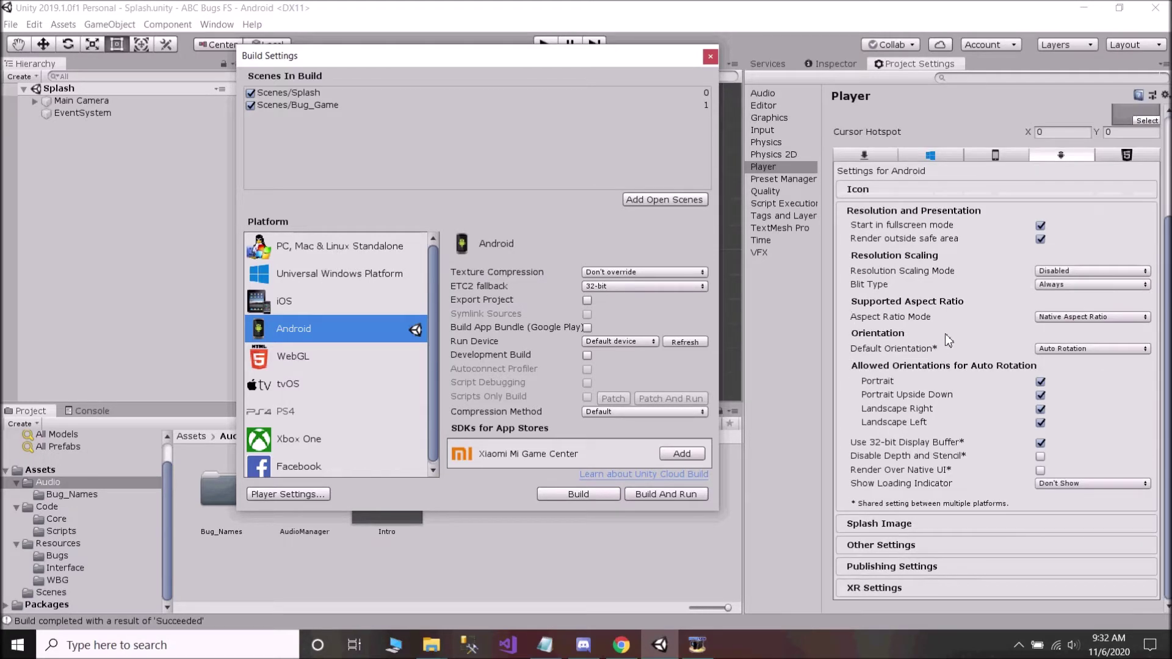
click(867, 193)
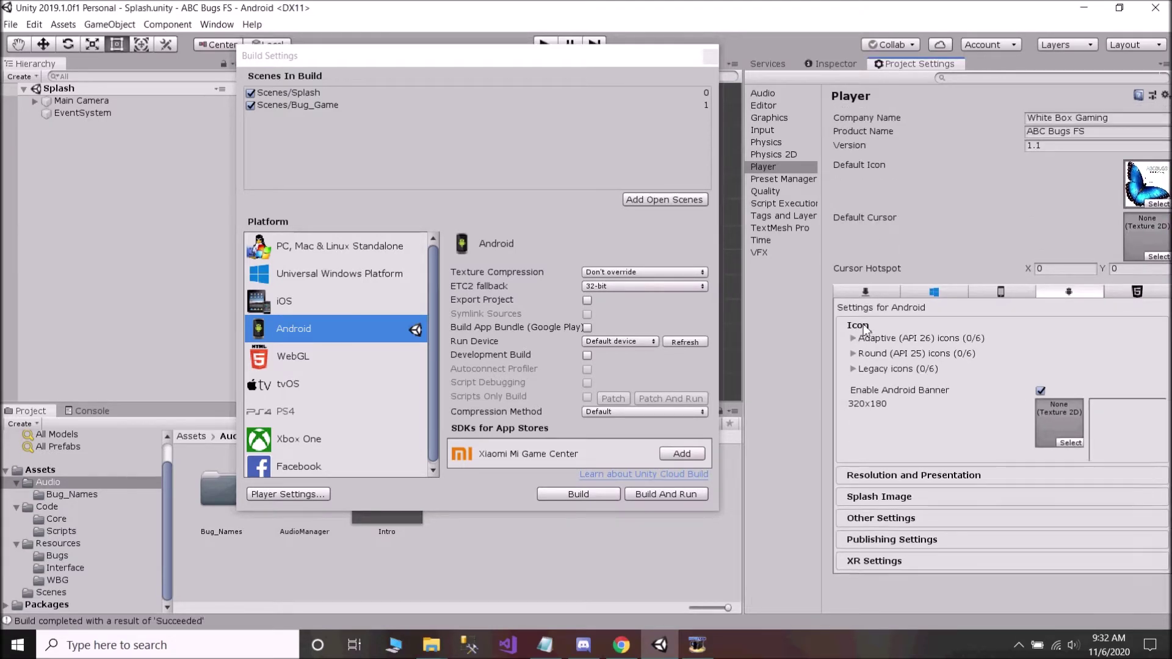
click(866, 325)
click(877, 341)
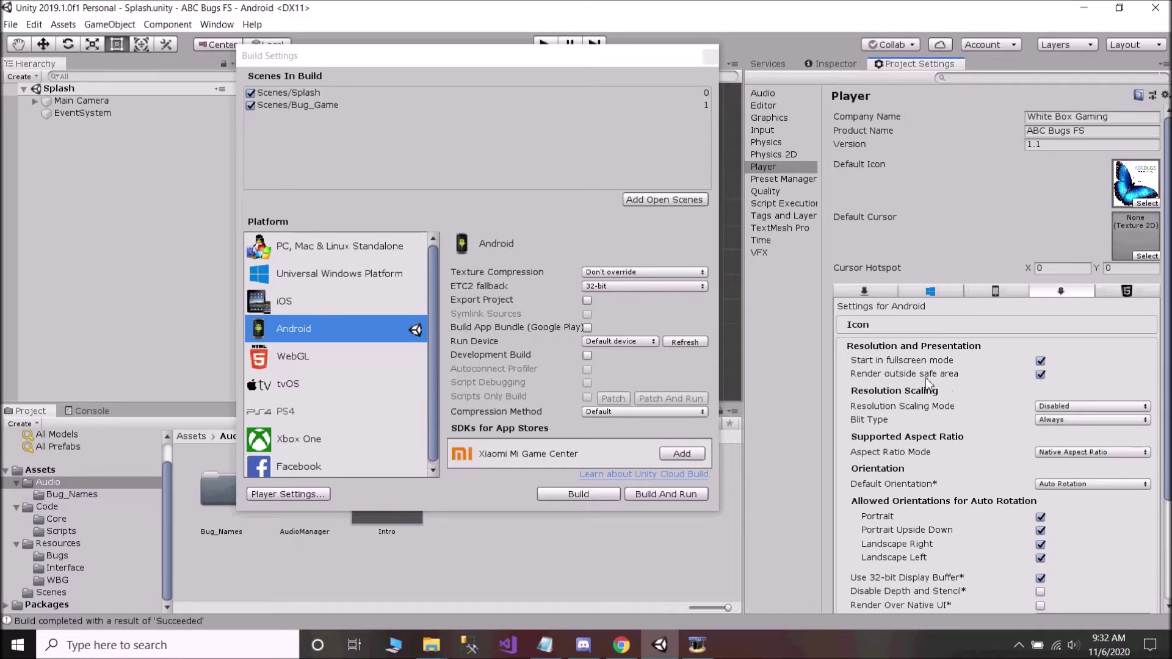
Turn off rendering outside the safe area for Android and check the available resolution scaling modes.
scroll(1013, 387, down, 2)
scroll(999, 395, down, 2)
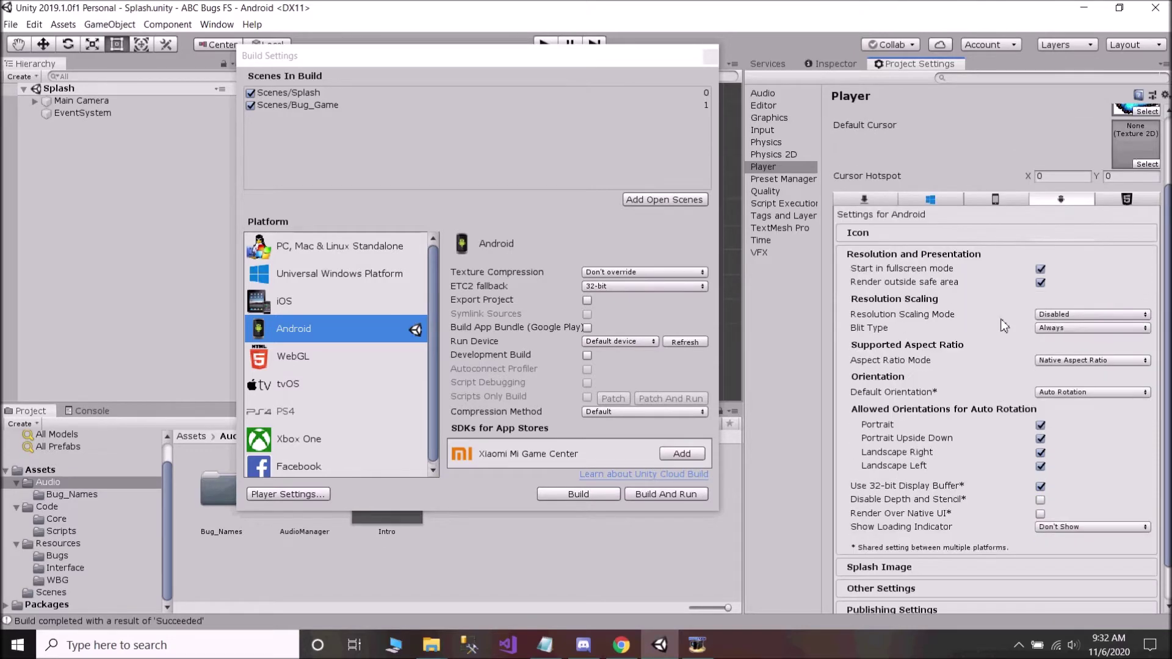
click(1040, 283)
mouse_move(924, 287)
scroll(1000, 290, down, 2)
click(1058, 271)
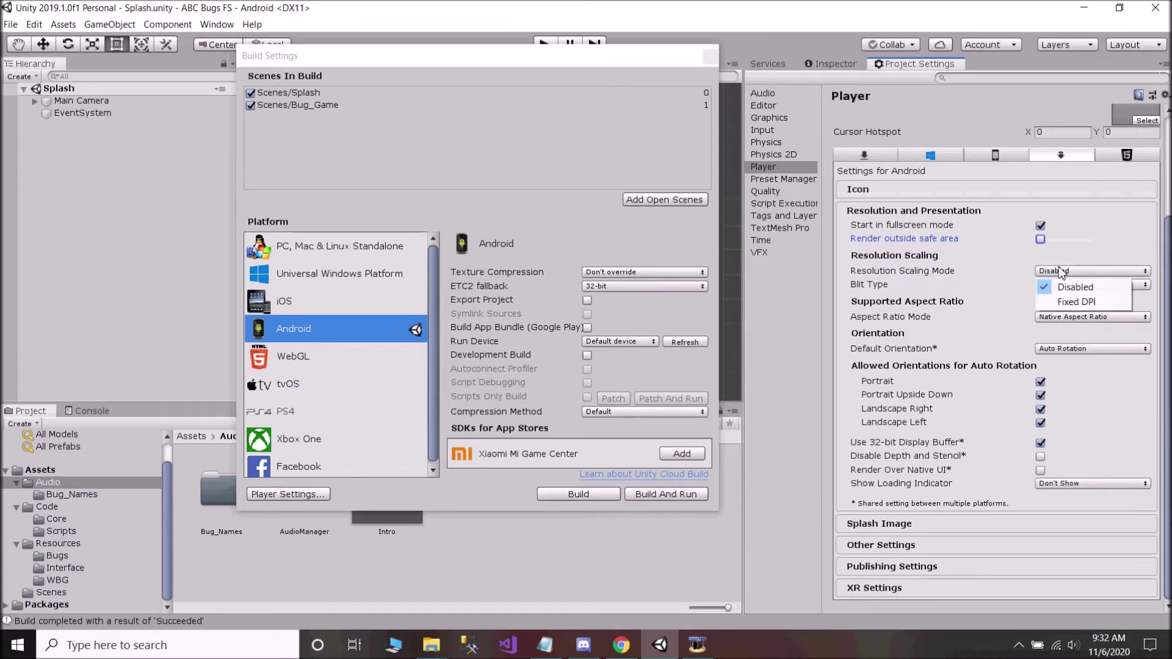
click(1057, 258)
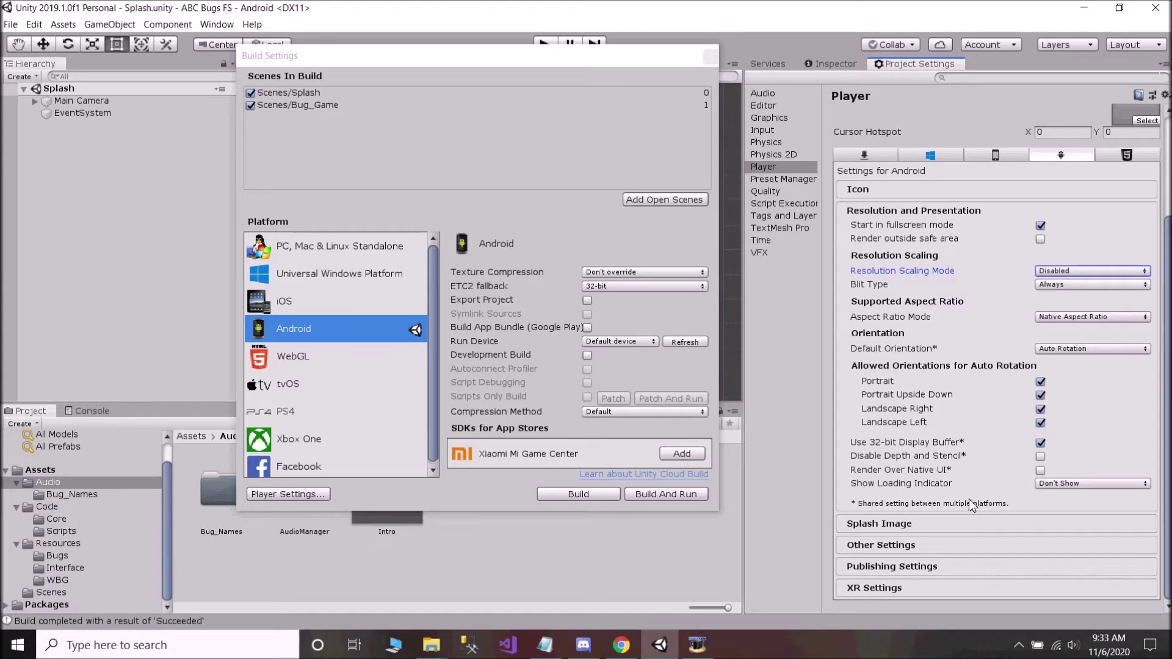
Review the Android identification and configuration options in Other Settings, including the available minimum API levels.
click(892, 543)
scroll(967, 450, down, 5)
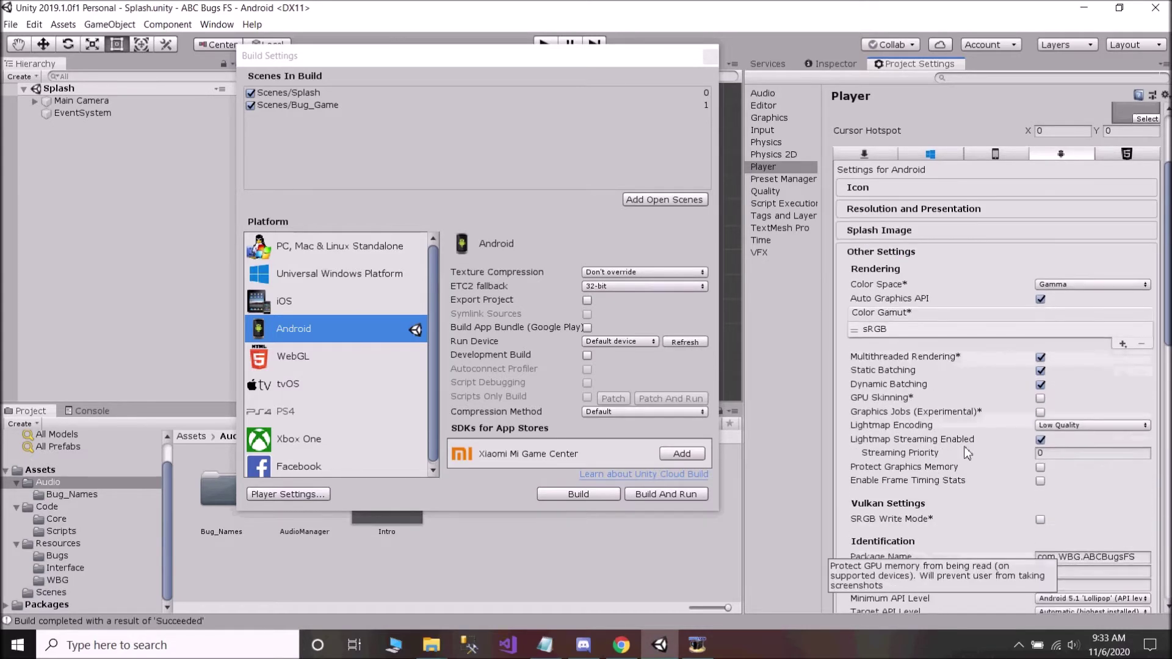
scroll(968, 450, down, 3)
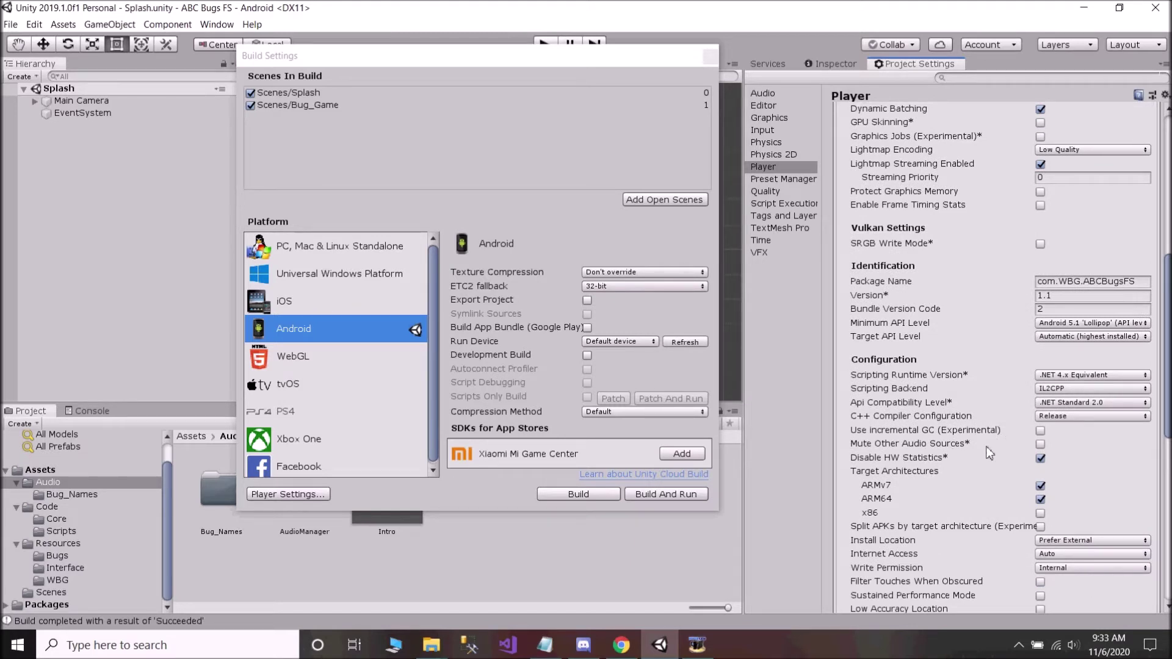
scroll(1000, 444, down, 2)
scroll(1001, 444, down, 2)
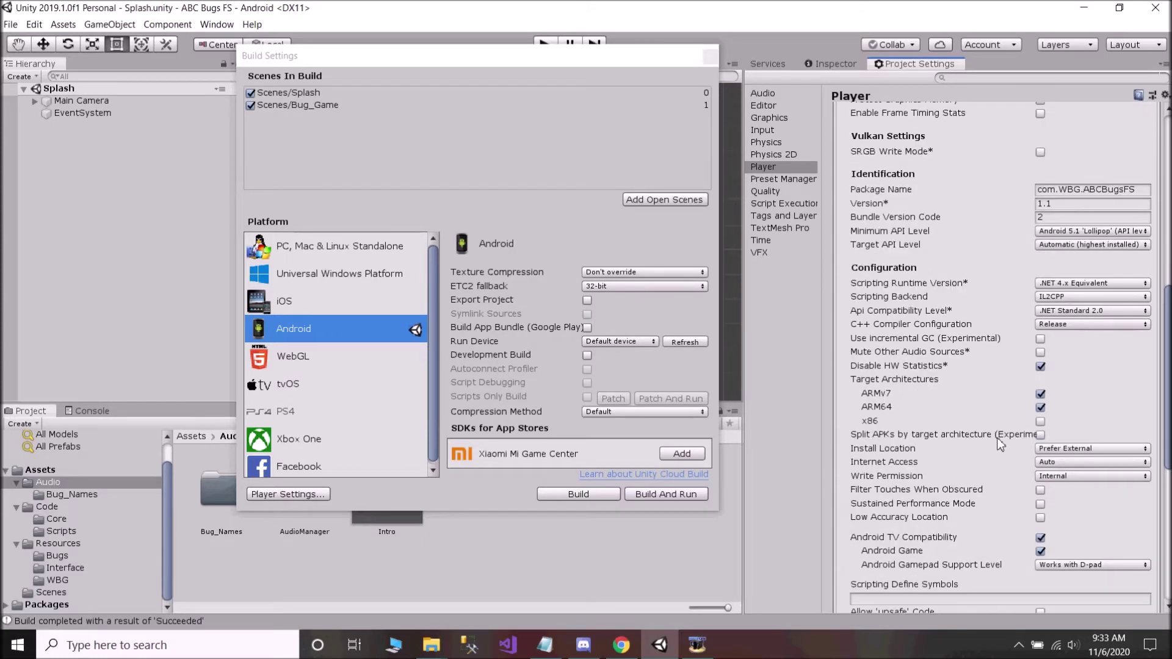
mouse_move(1006, 339)
click(1052, 236)
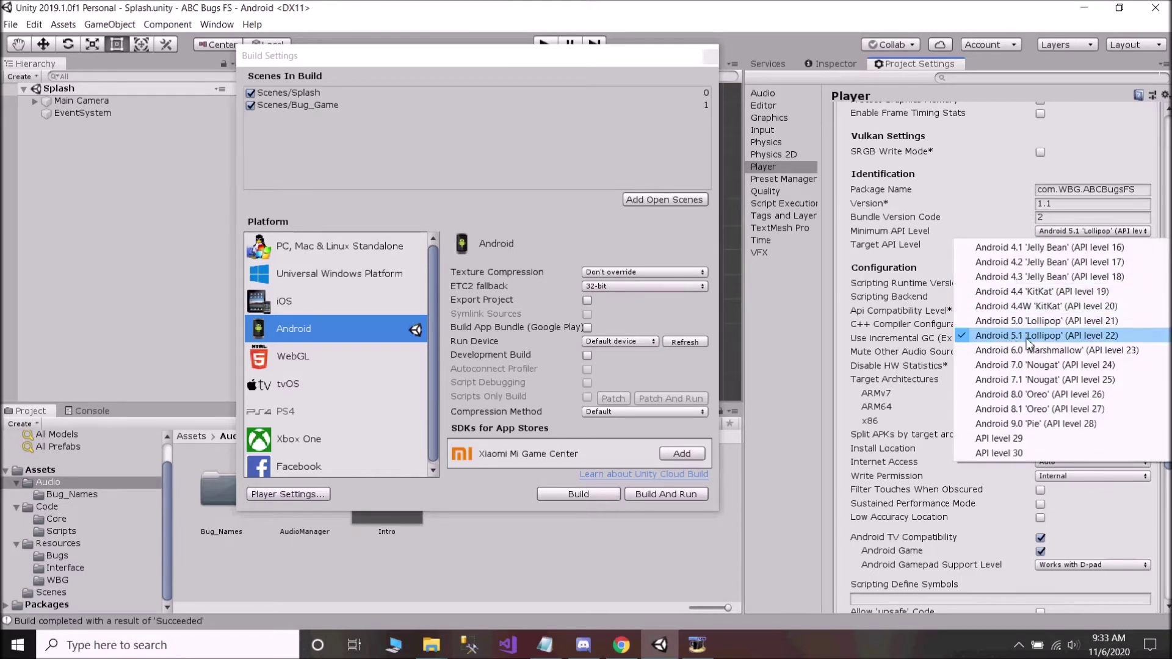
click(995, 211)
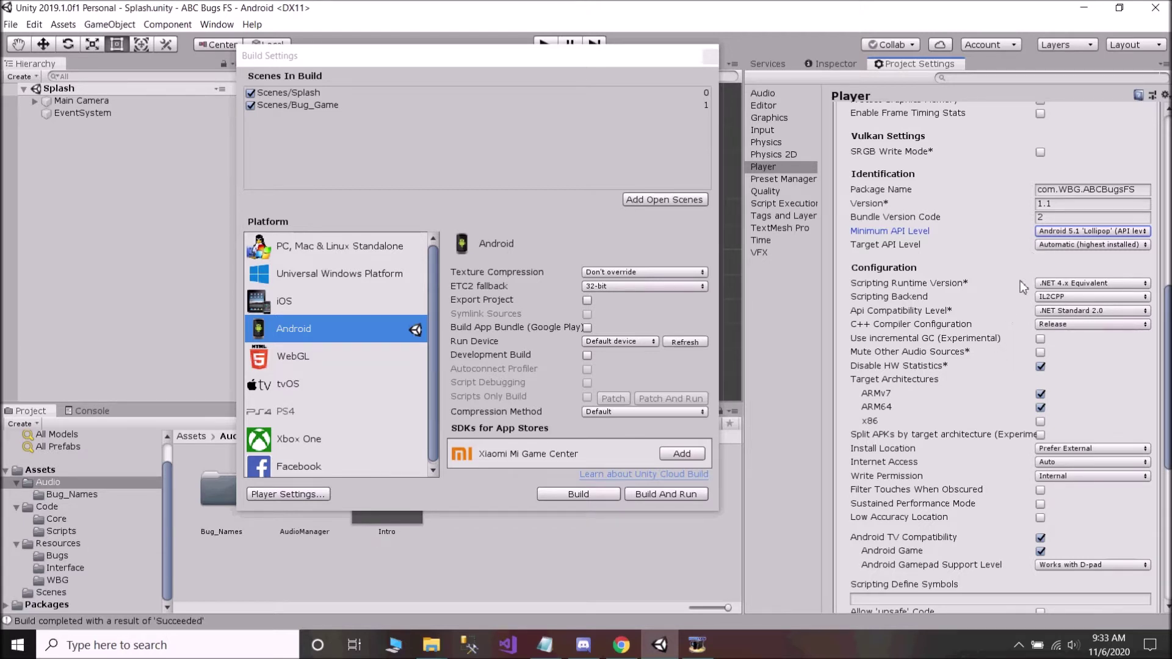
Set the Android Gamepad Support Level to Works with D-pad under Android TV Compatibility.
scroll(1000, 356, down, 2)
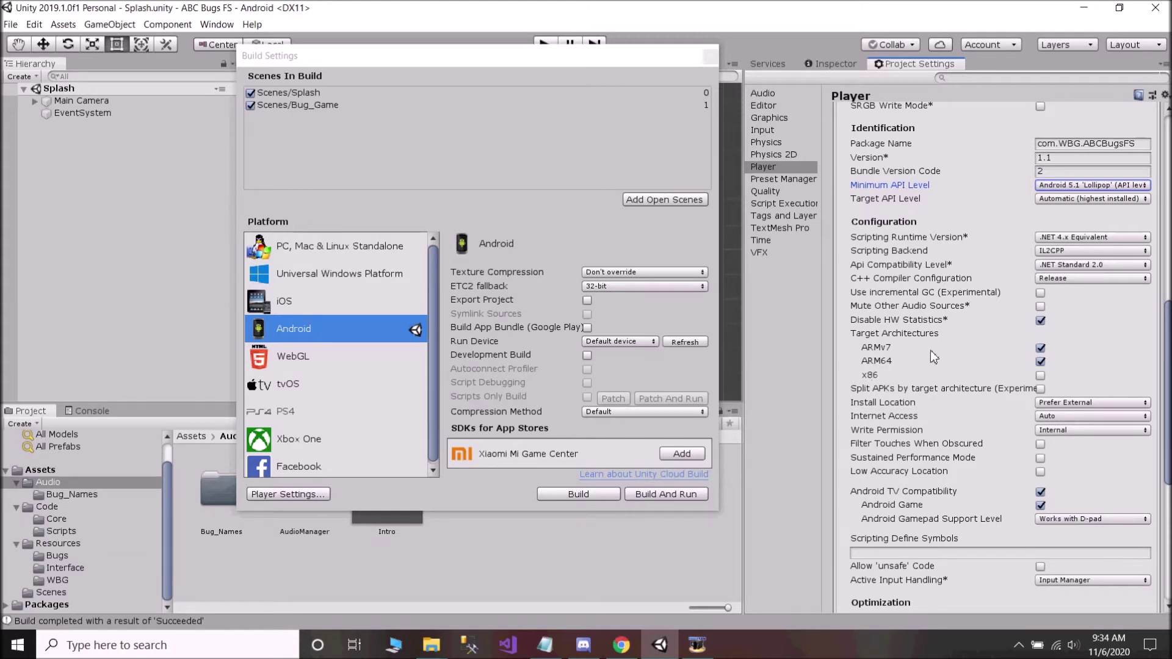
scroll(932, 355, down, 2)
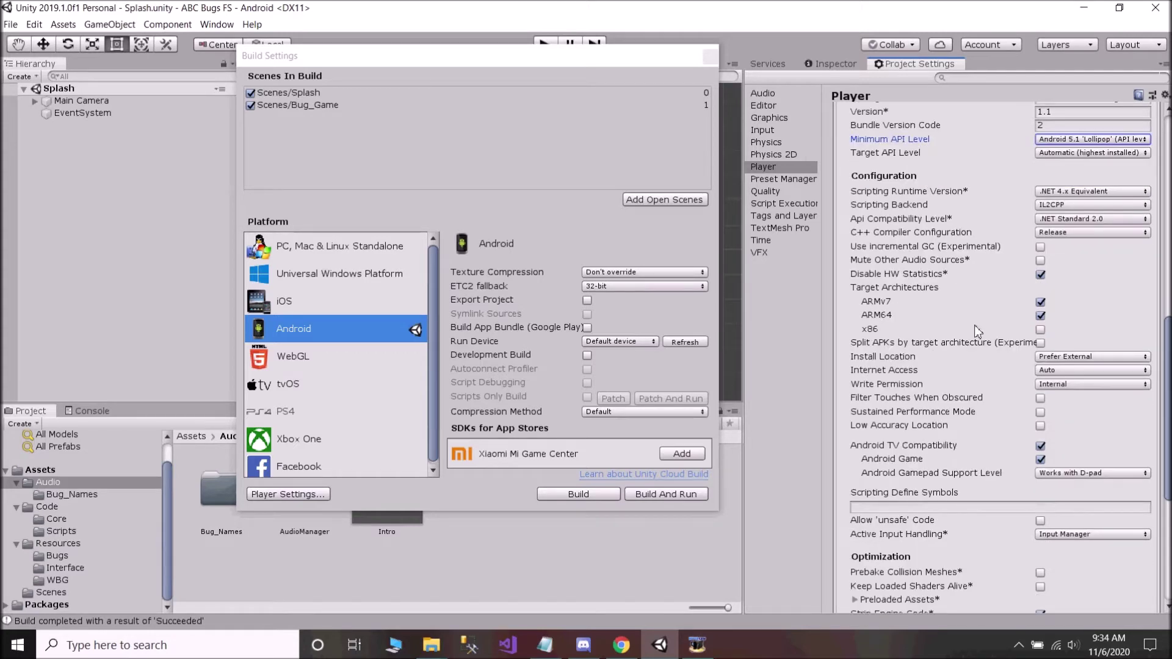
scroll(947, 345, down, 2)
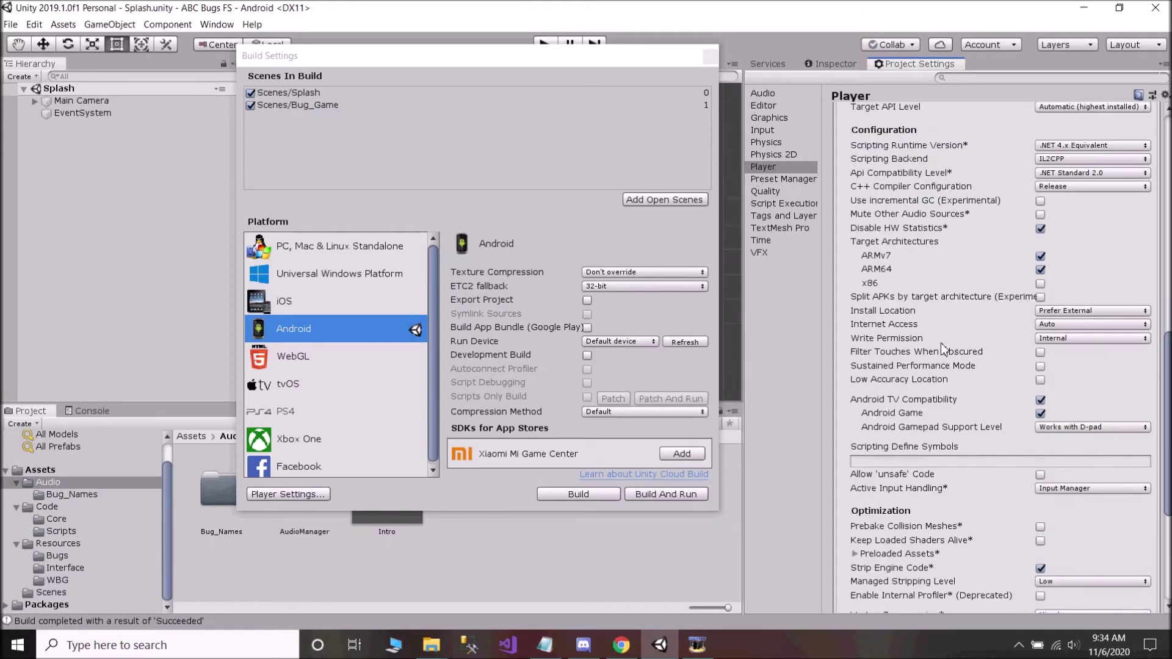
scroll(949, 343, down, 2)
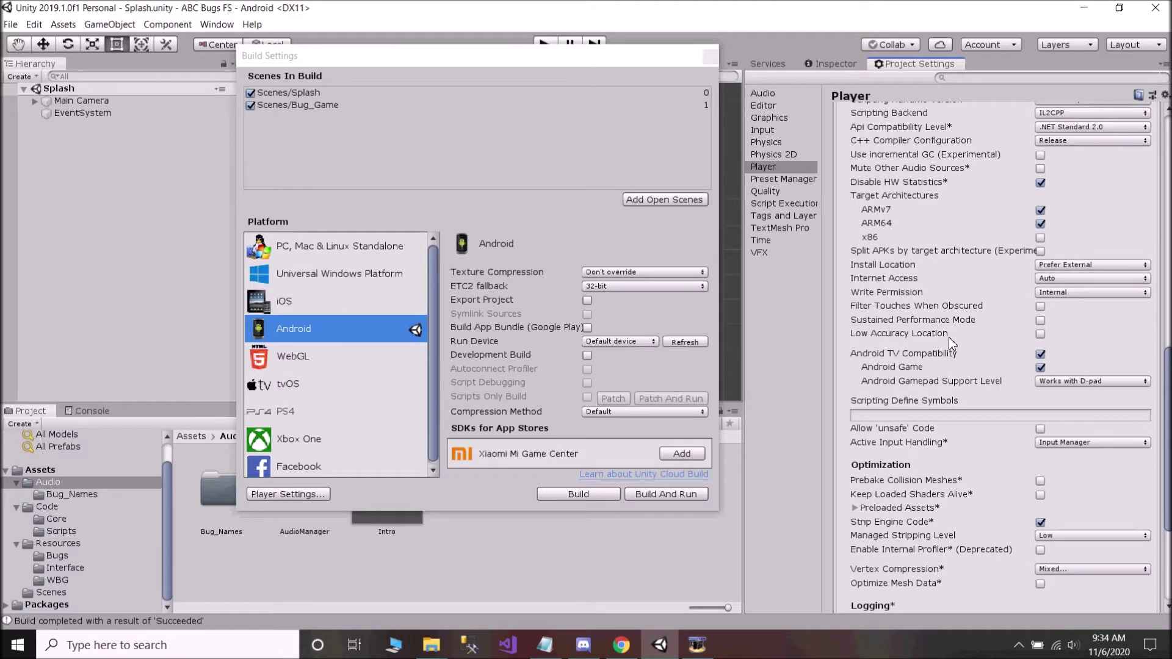
scroll(948, 337, down, 2)
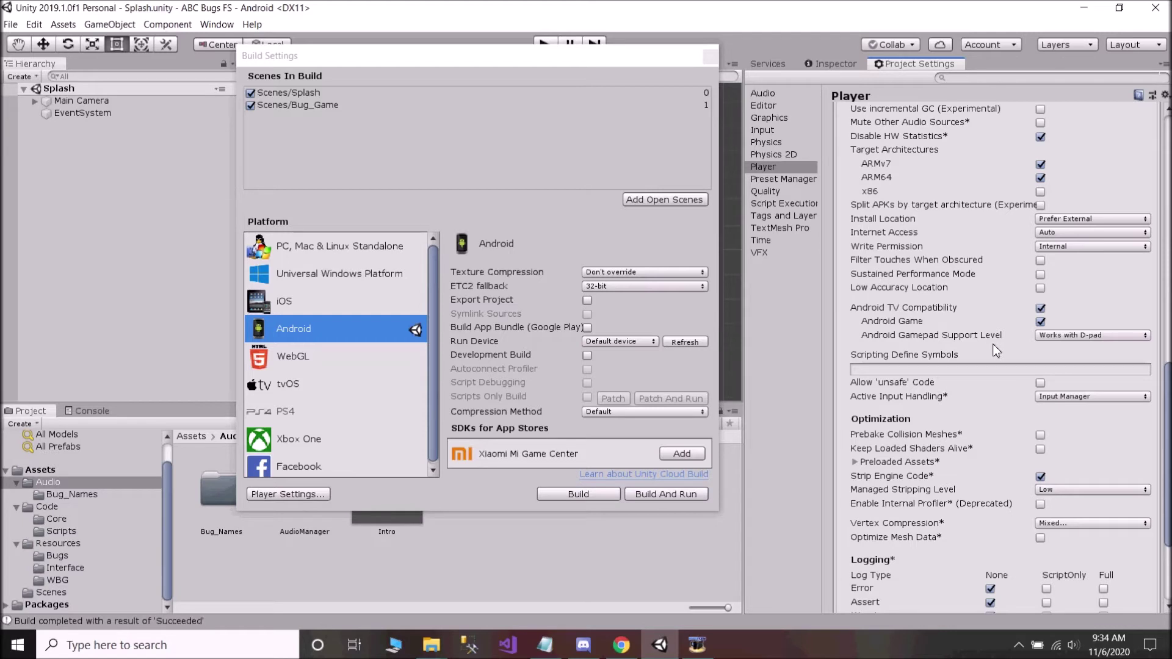
click(1069, 337)
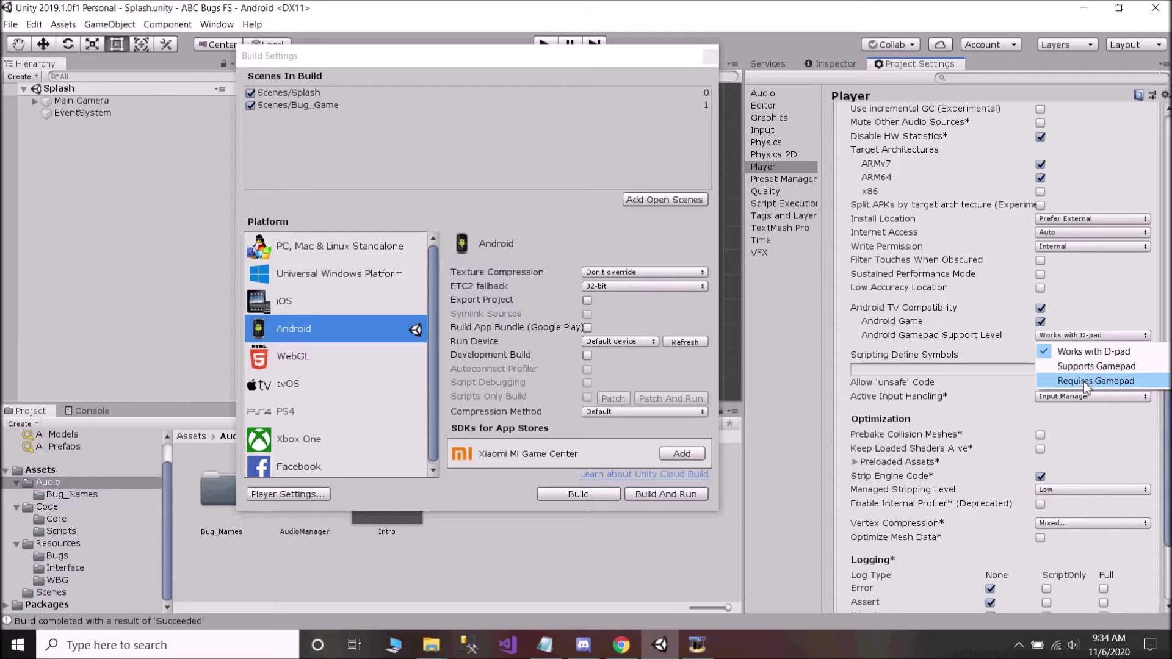
click(1089, 351)
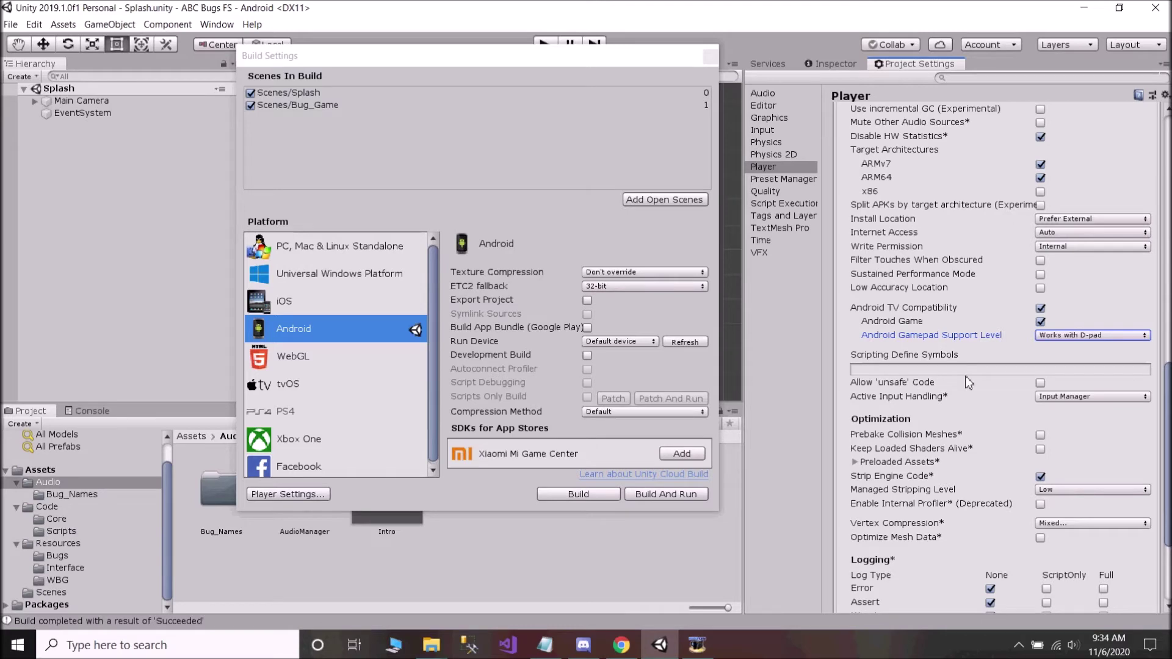
Check the optimization, logging and publishing settings for Android, and return to Other Settings.
scroll(990, 400, down, 3)
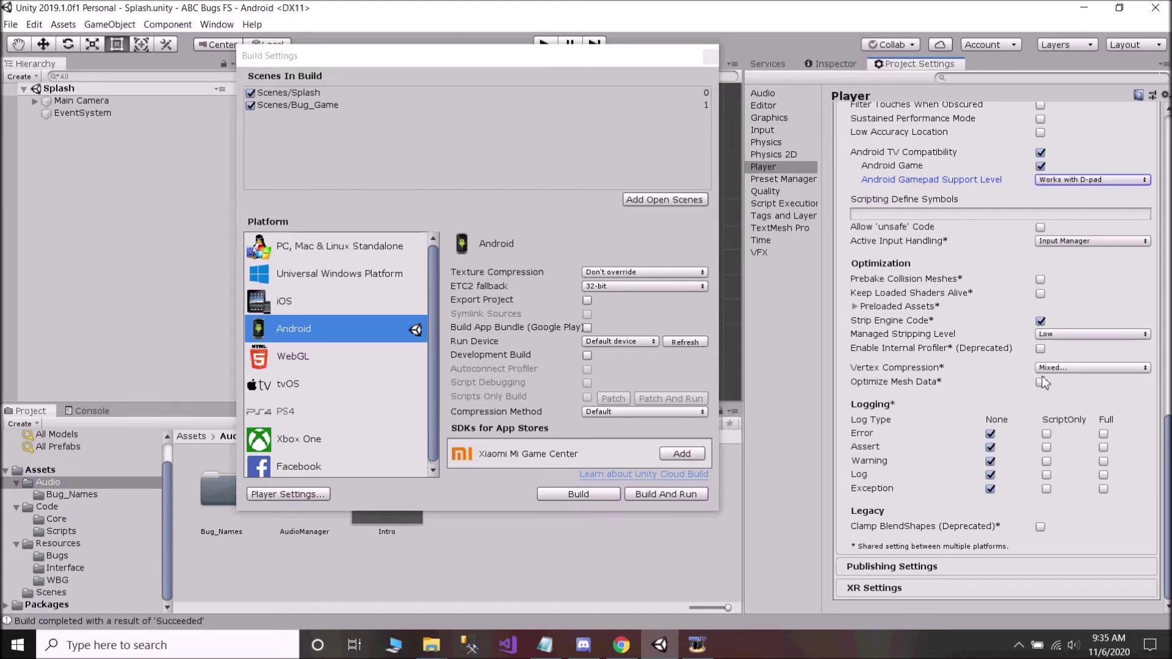
click(917, 567)
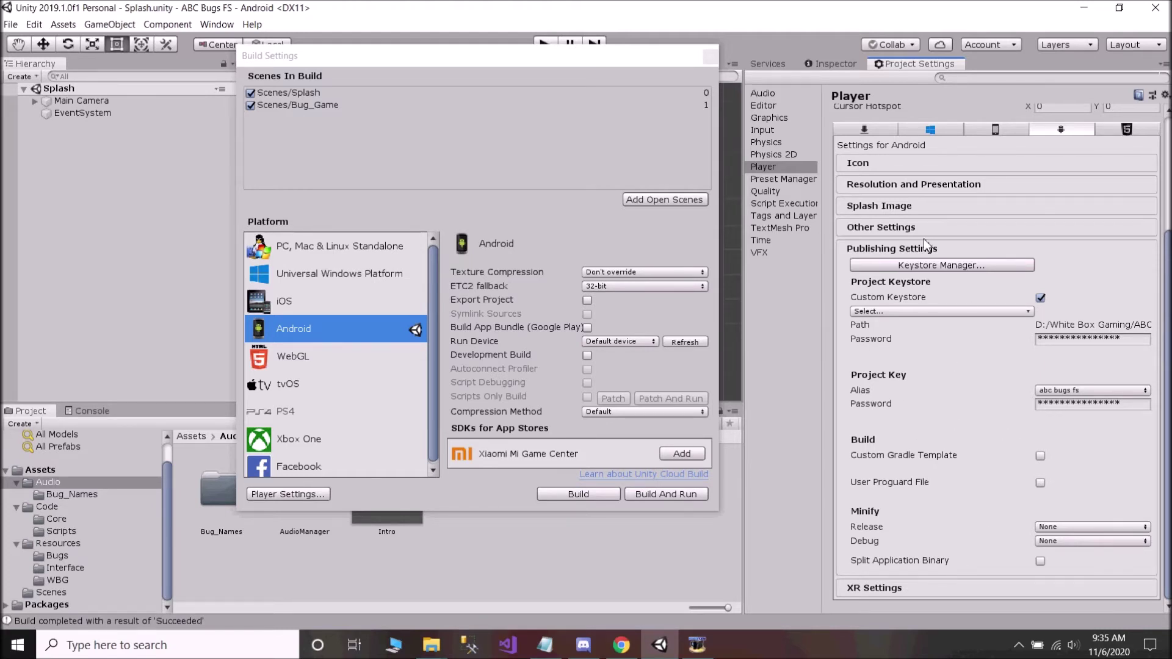
click(913, 227)
scroll(1007, 486, down, 12)
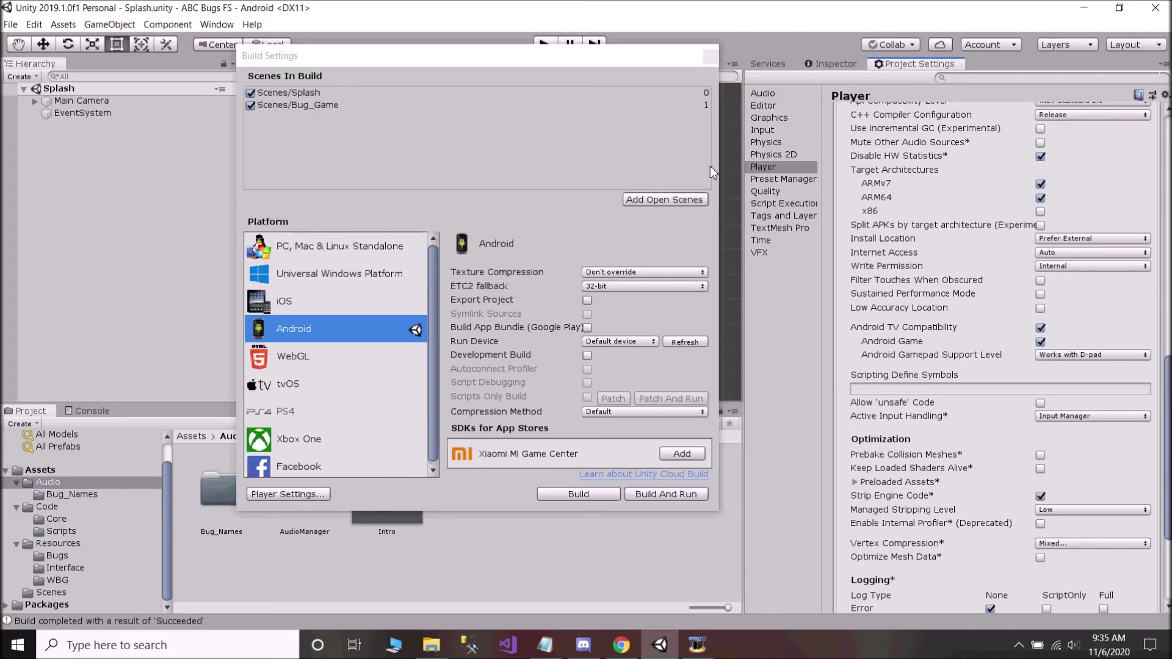
Close the build settings and select the txtCopyright object under the Splash scene's Canvas.
click(709, 57)
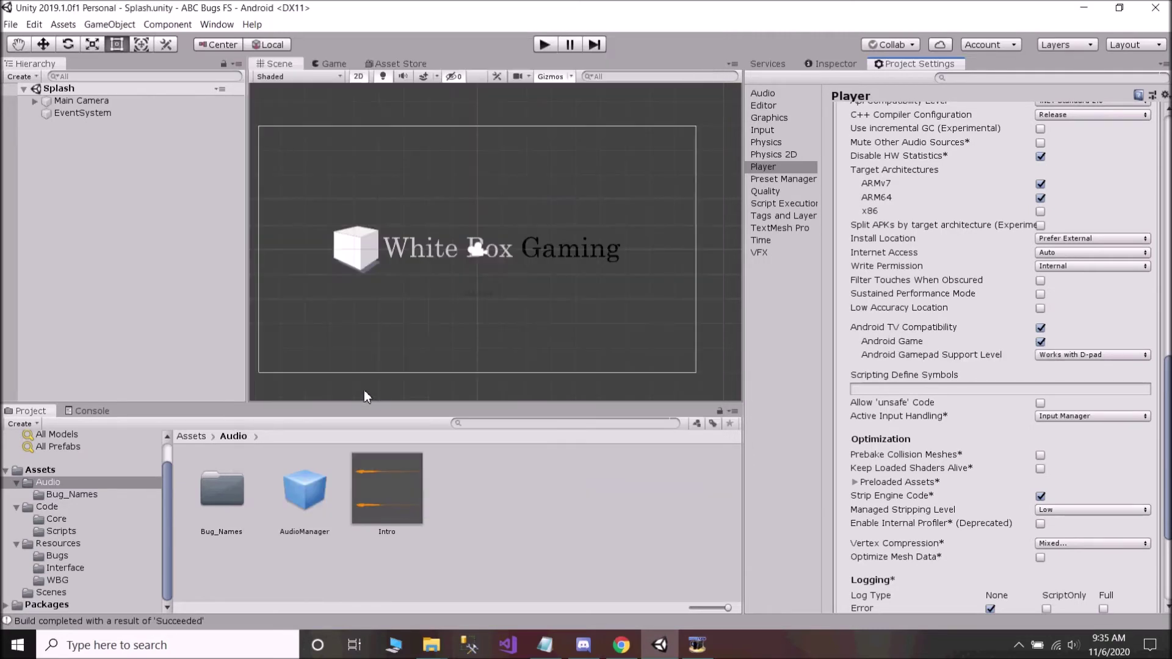
click(35, 101)
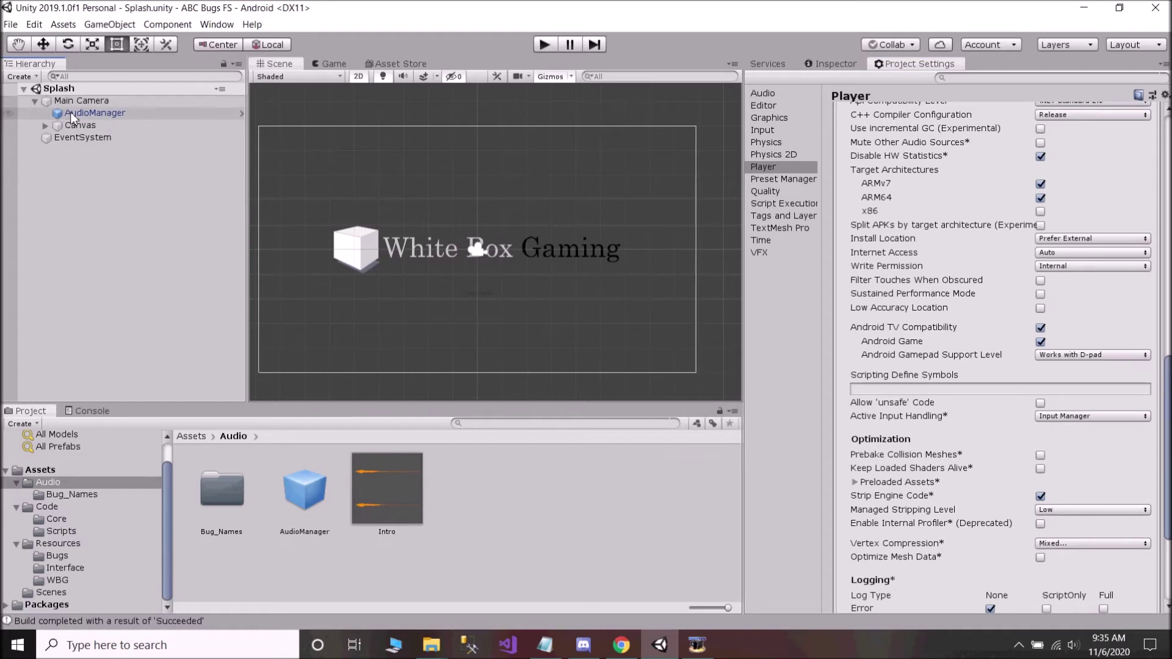
click(46, 125)
click(92, 150)
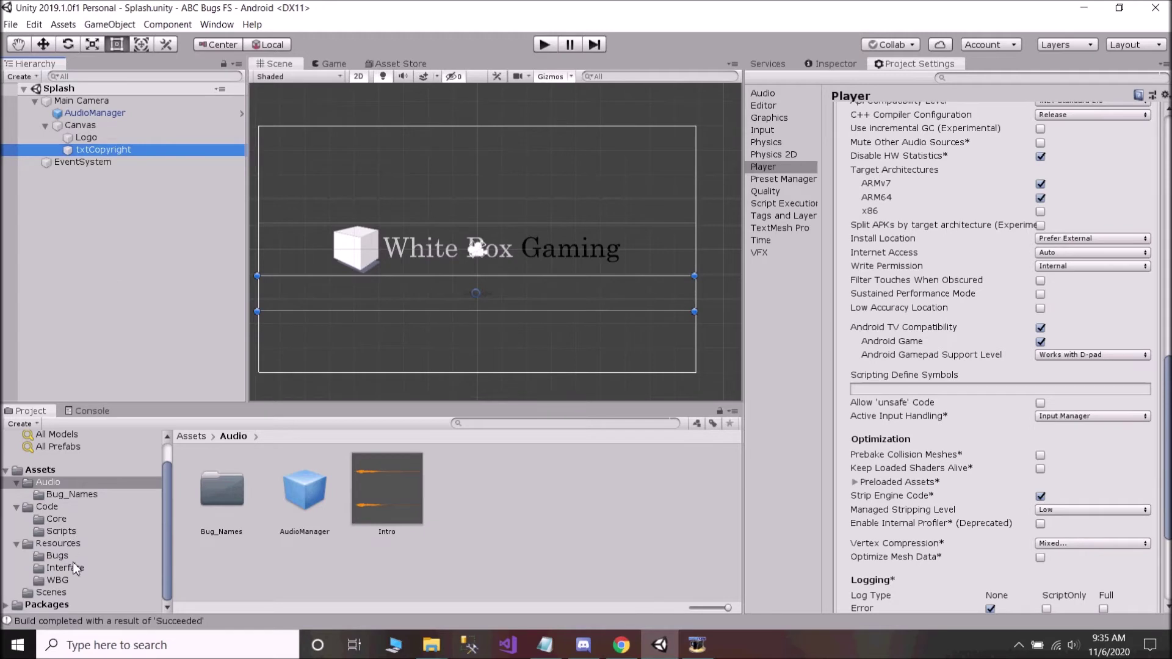
Open the Bug_Game scene and show the component properties of btnBug under the Canvas.
click(51, 592)
double_click(236, 502)
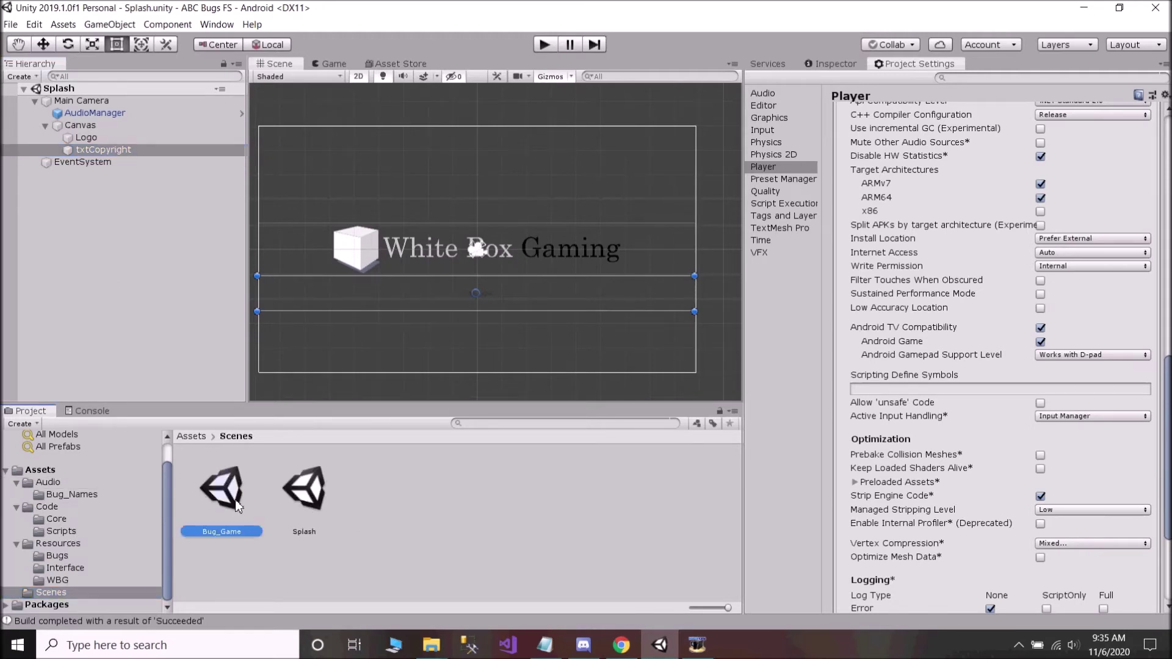
click(35, 101)
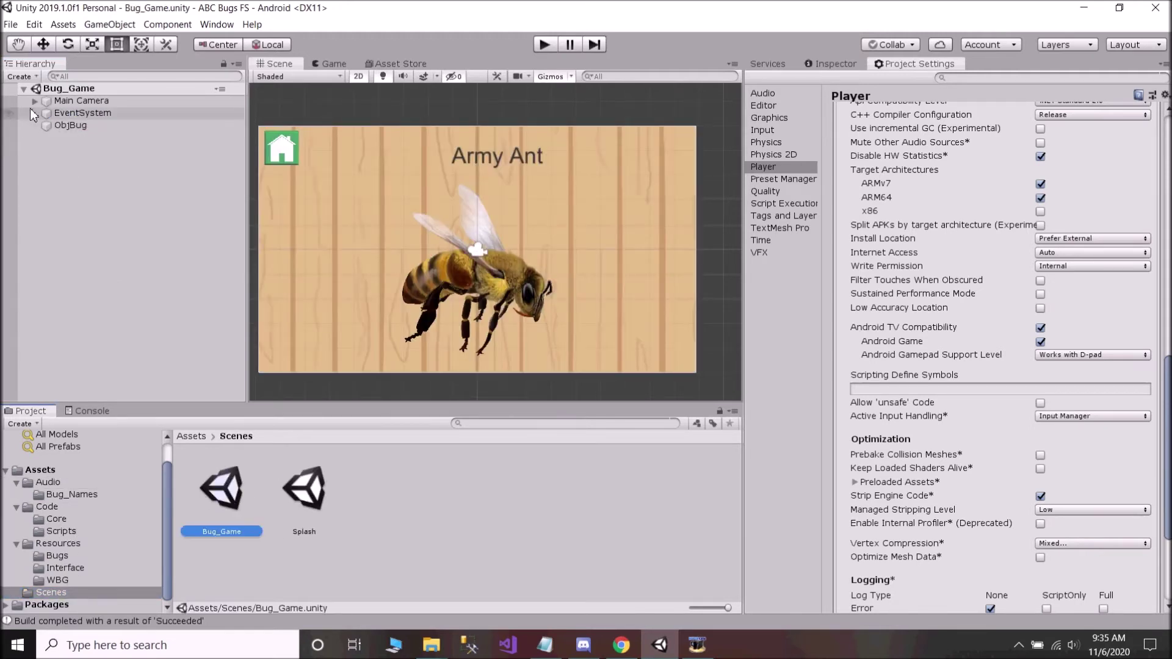
click(45, 125)
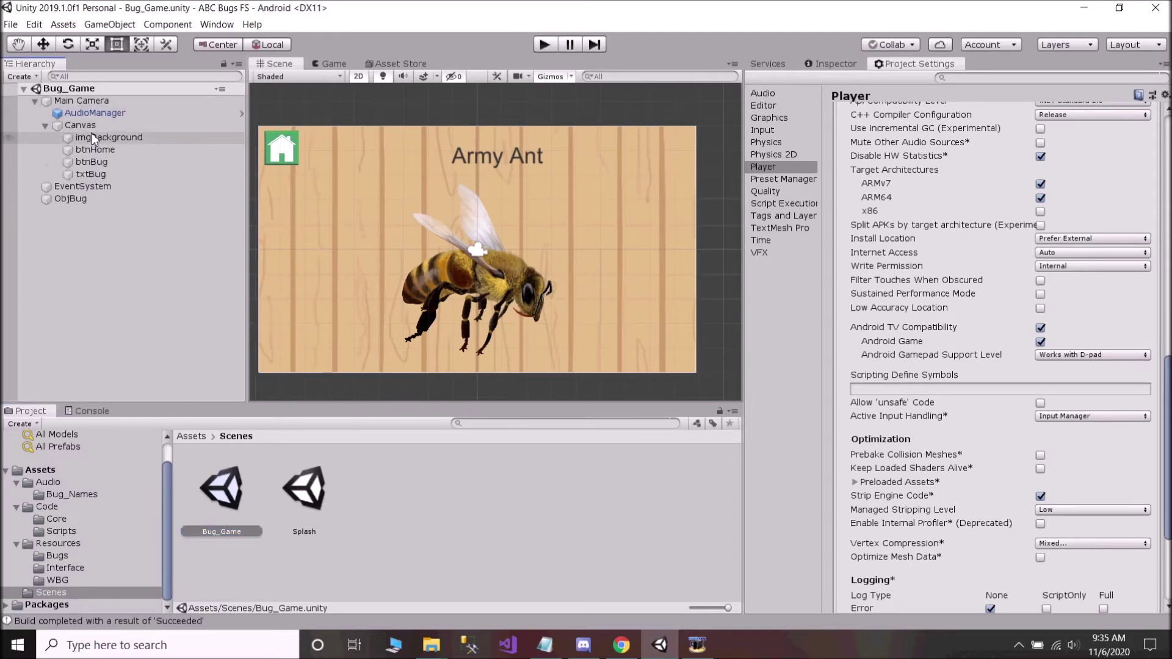
click(102, 165)
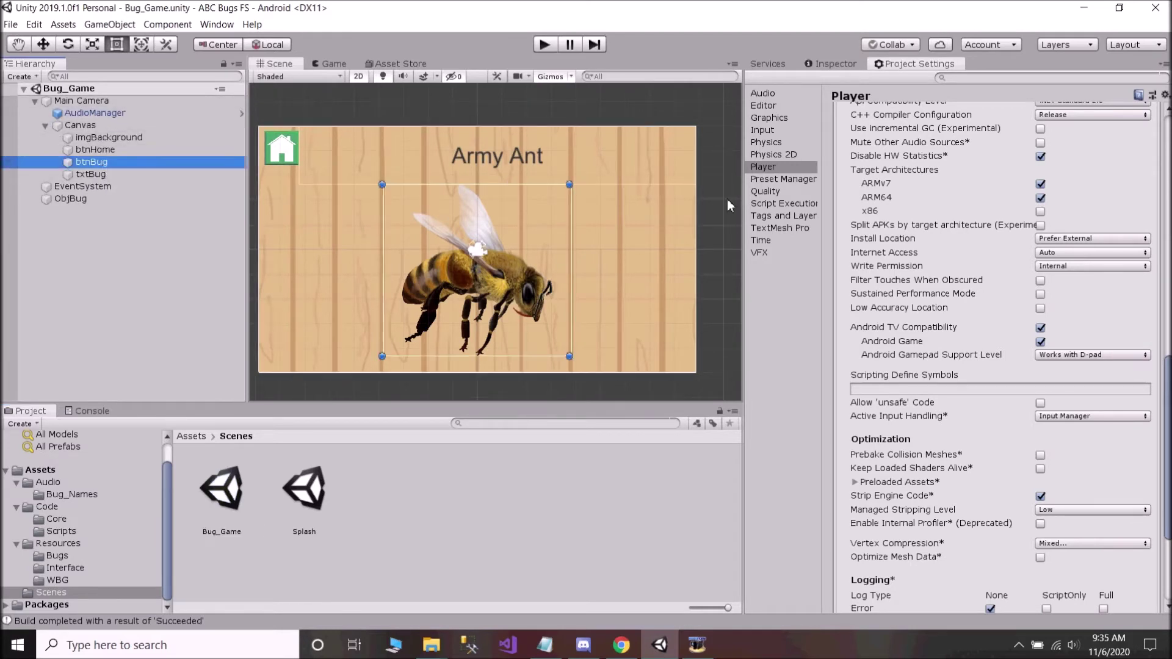
click(835, 65)
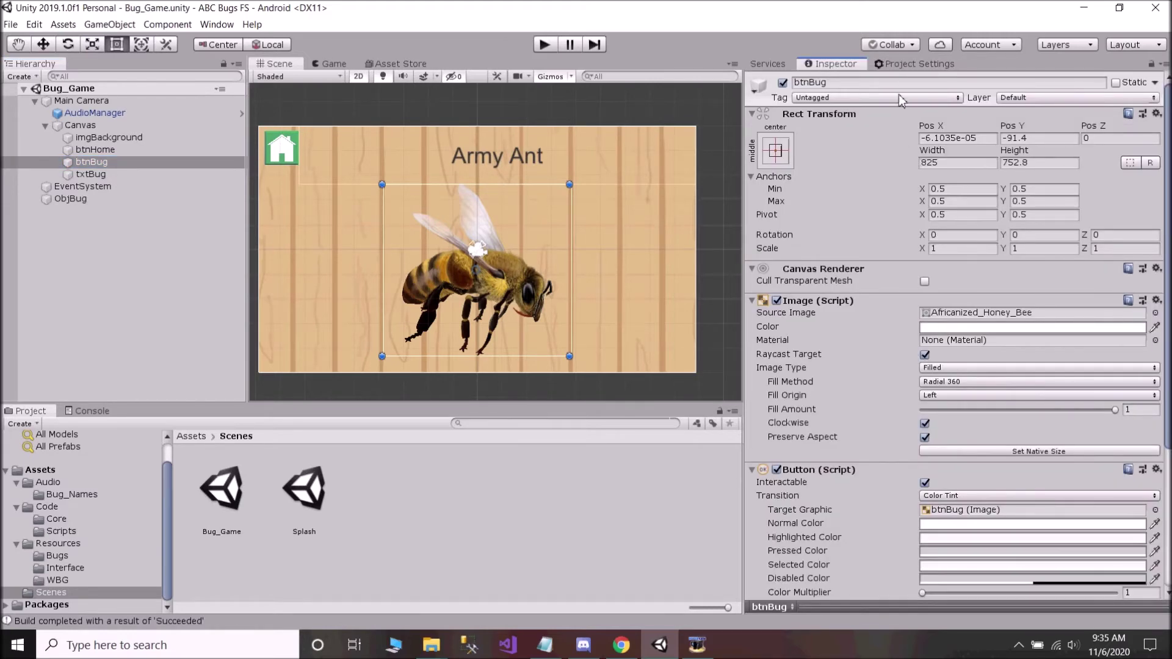
Examine the project's Input settings for the Vertical axis, including the available axis types.
click(912, 64)
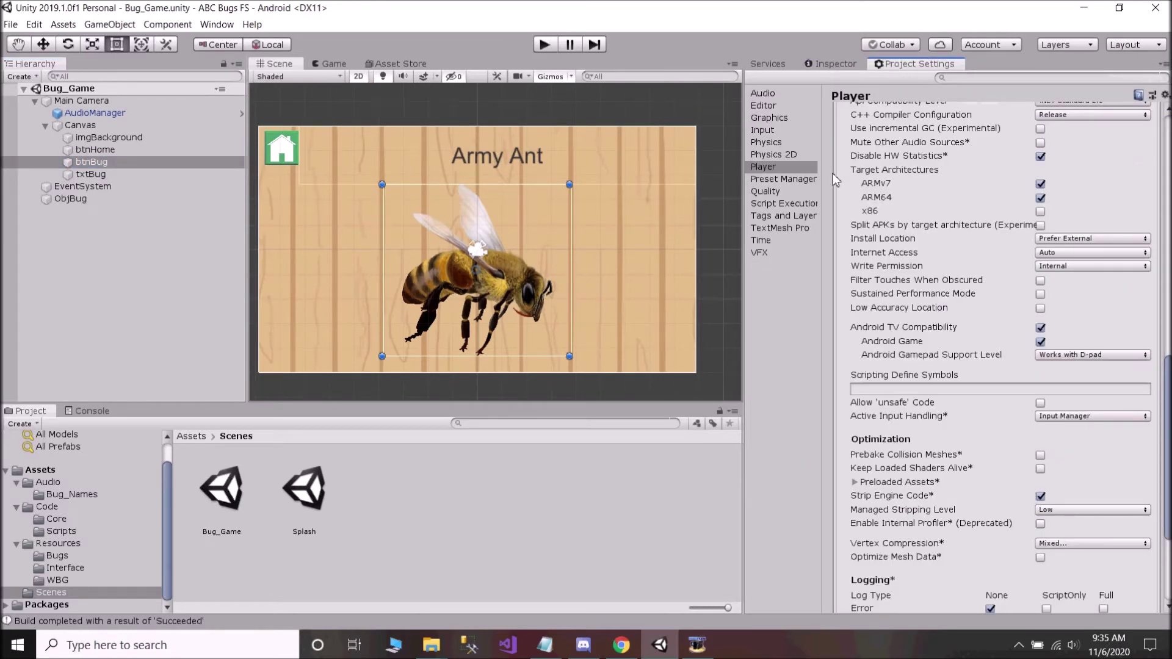
click(767, 131)
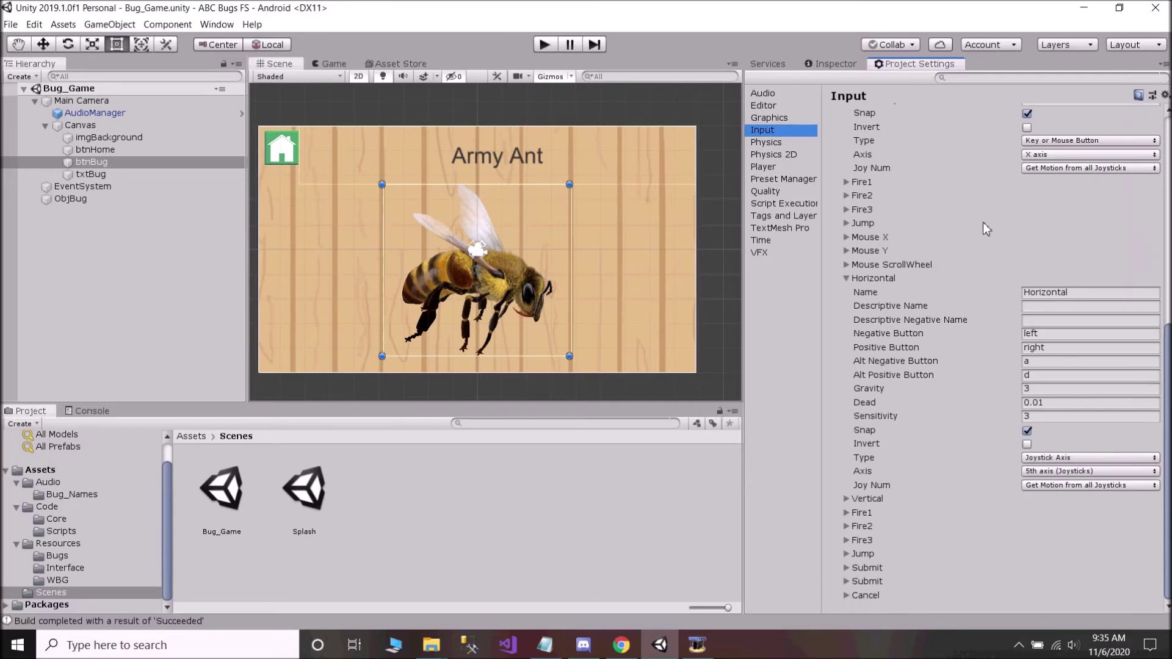
scroll(1037, 244, up, 5)
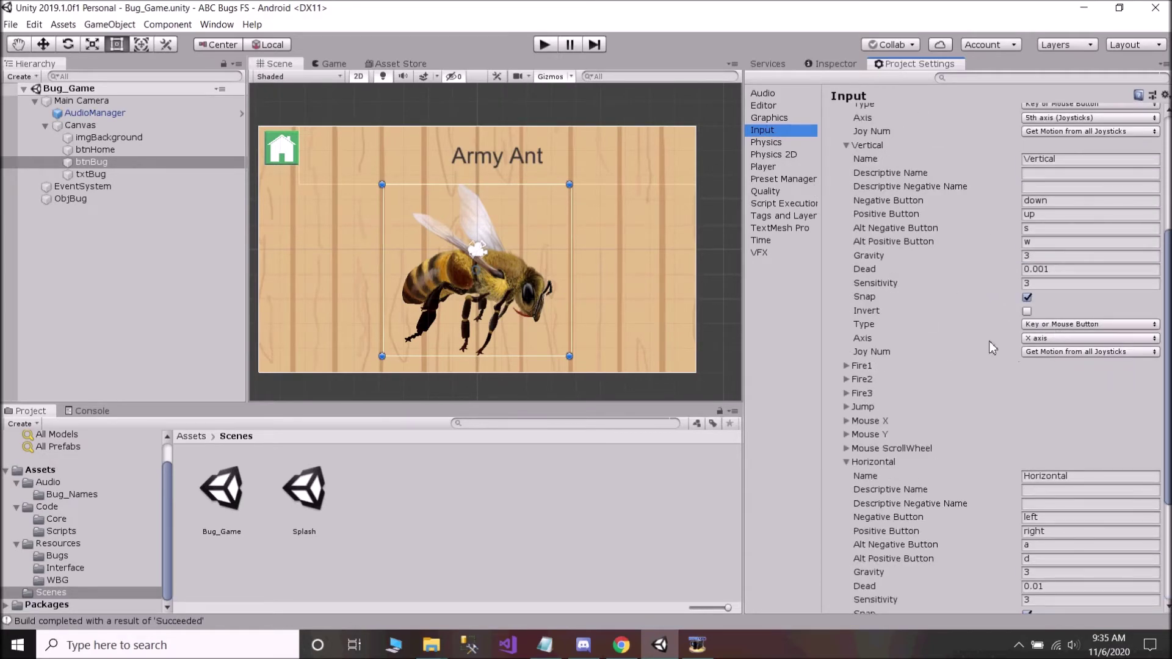
click(1058, 326)
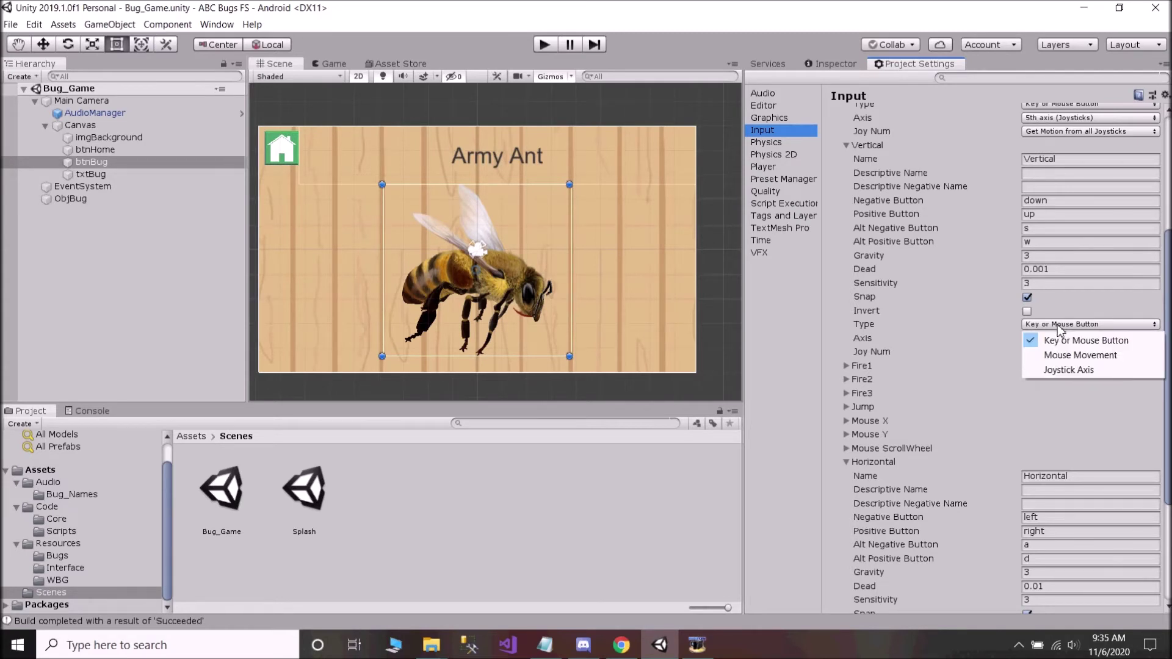
click(1059, 328)
click(1062, 326)
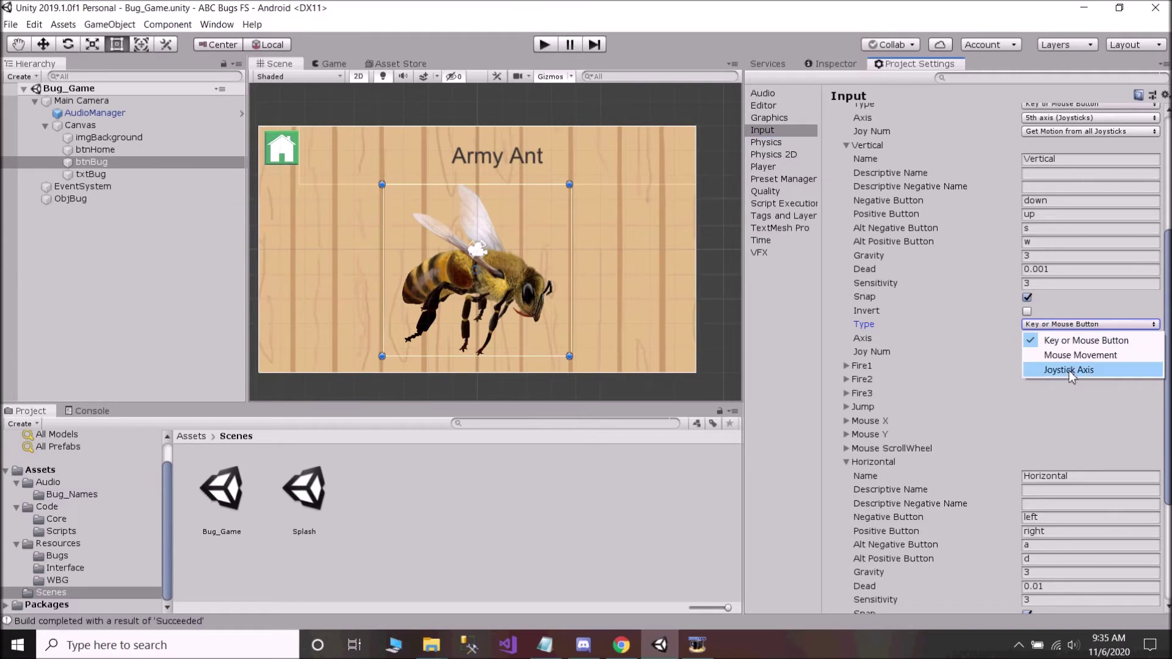
click(1062, 329)
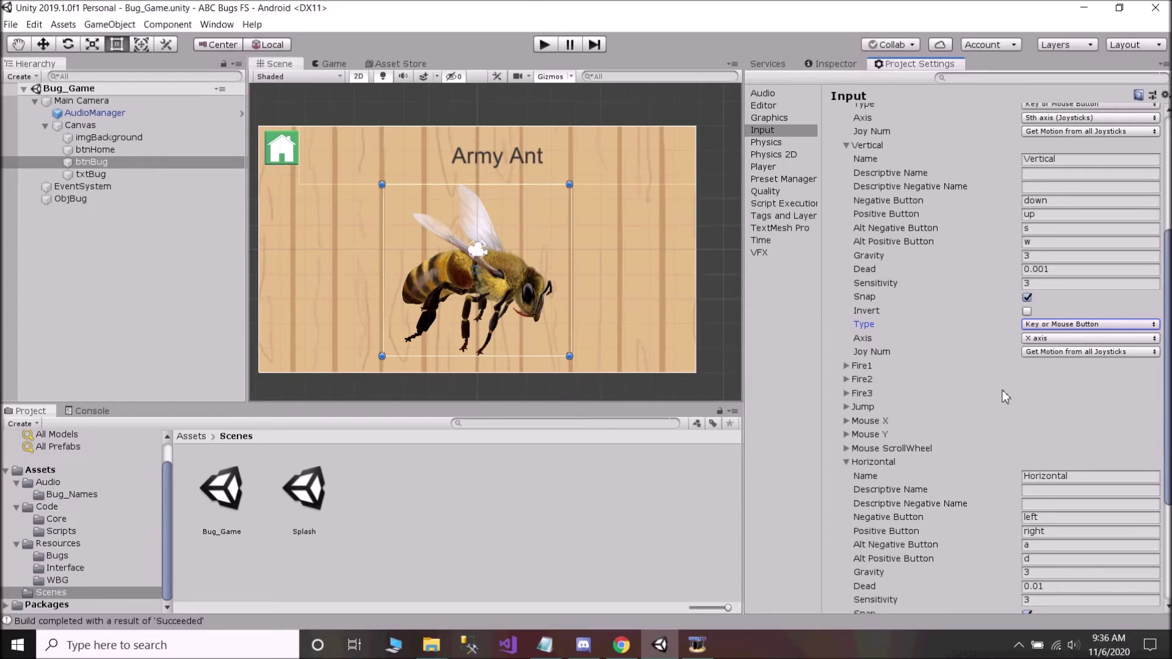
Examine the joystick settings of the second Horizontal axis in the project's Input settings.
scroll(1002, 390, down, 5)
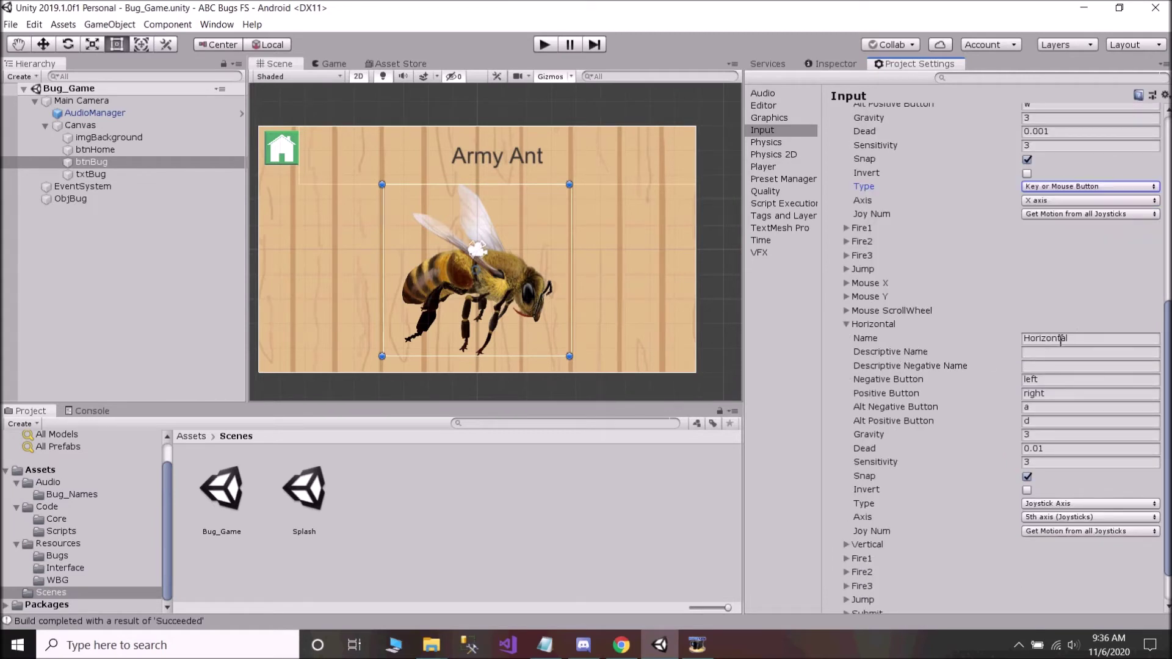
click(1084, 340)
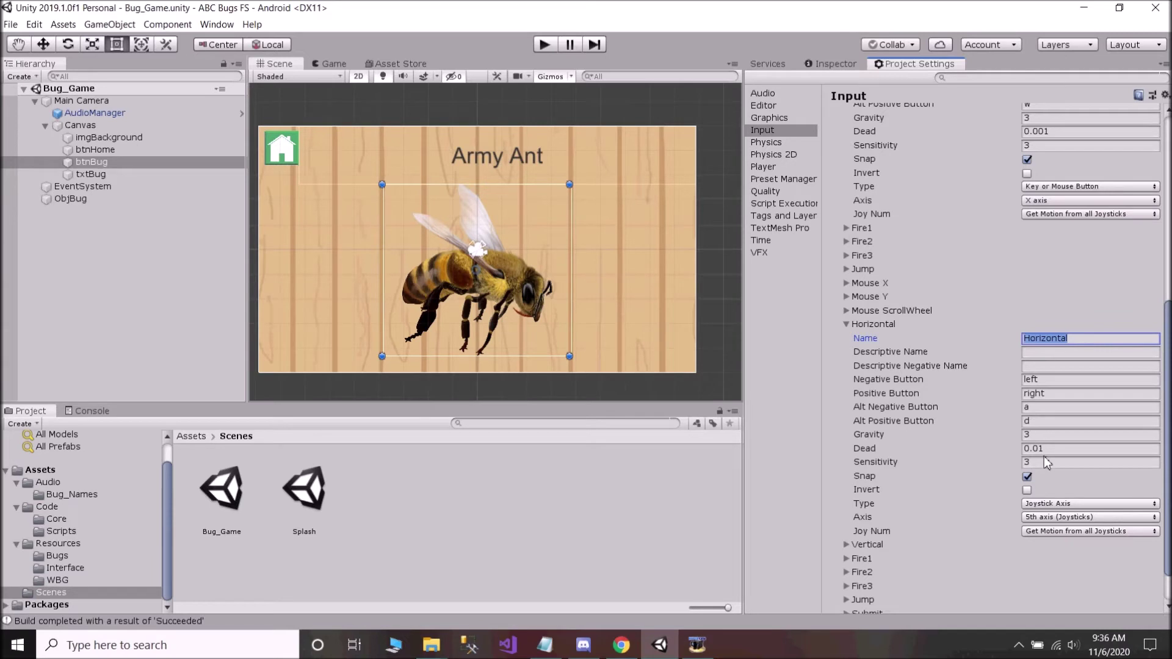
scroll(976, 455, down, 2)
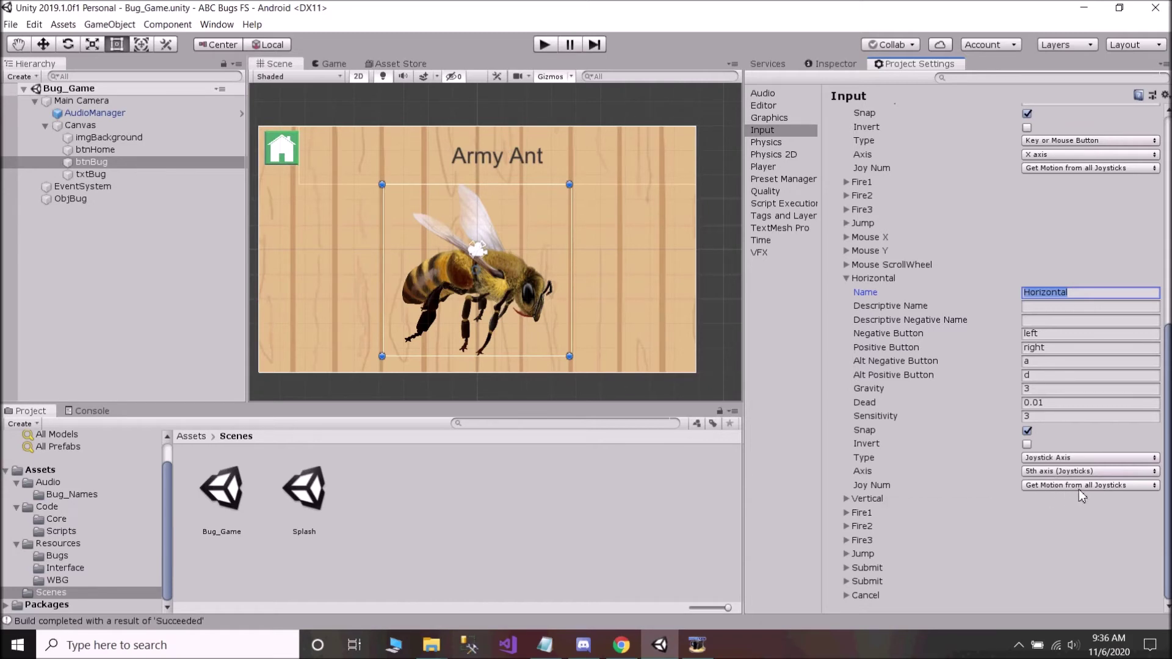
scroll(970, 465, up, 3)
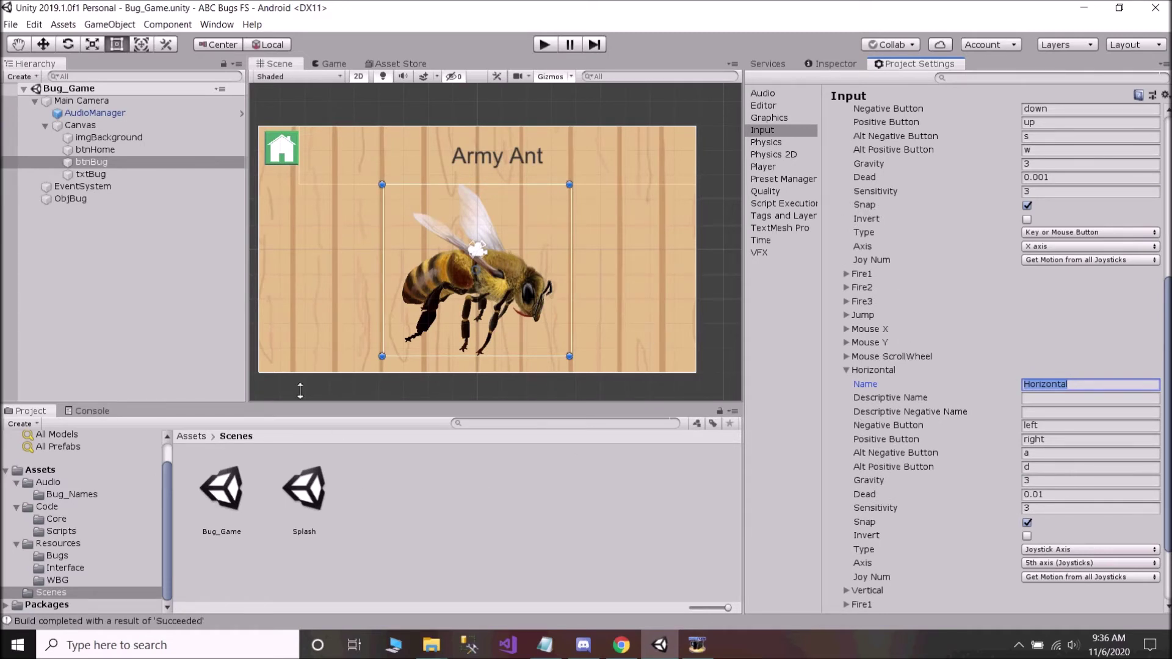
Check btnBug's On Click event, and open the Bug script attached to ObjBug in Visual Studio.
click(835, 64)
scroll(829, 476, down, 5)
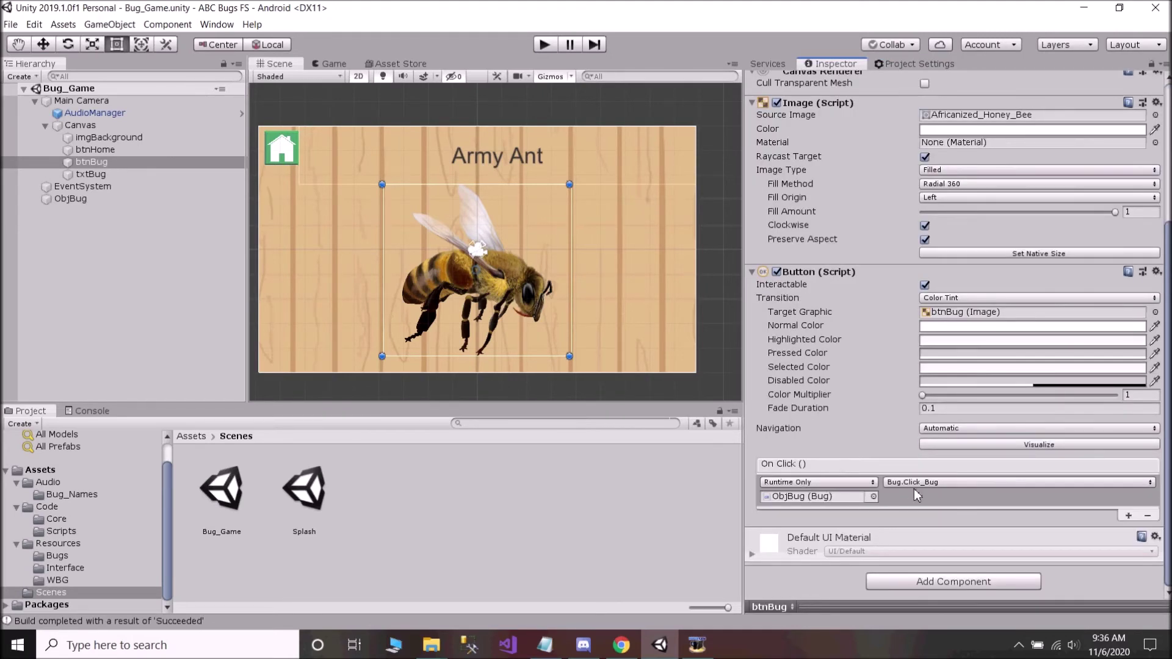
click(80, 200)
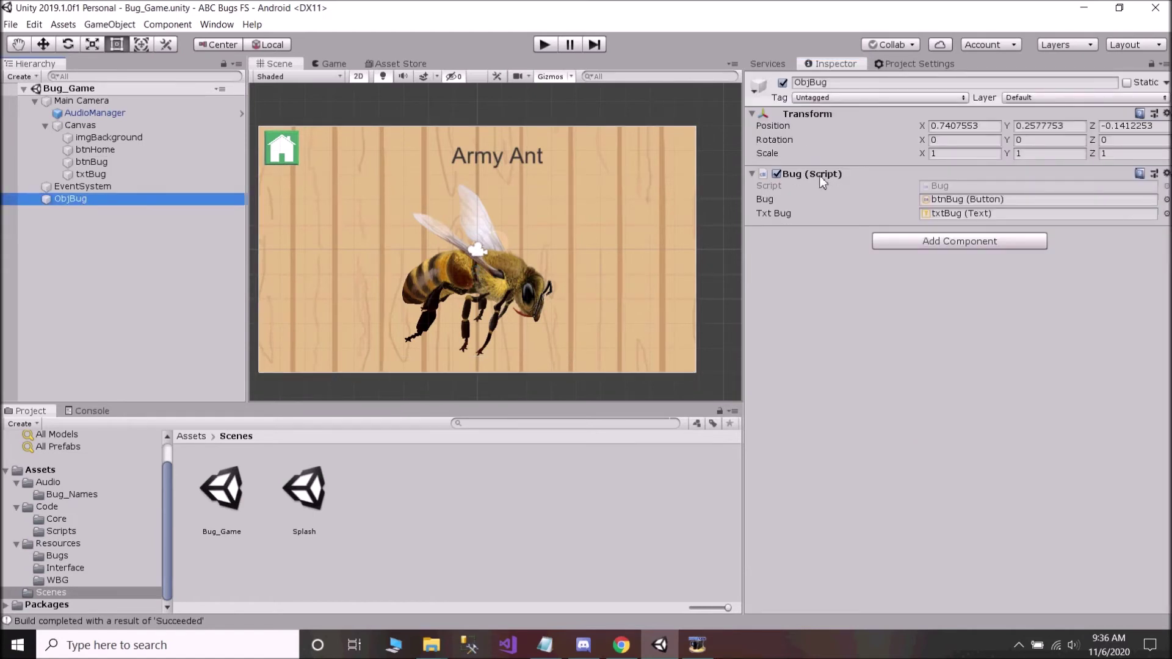
right_click(817, 178)
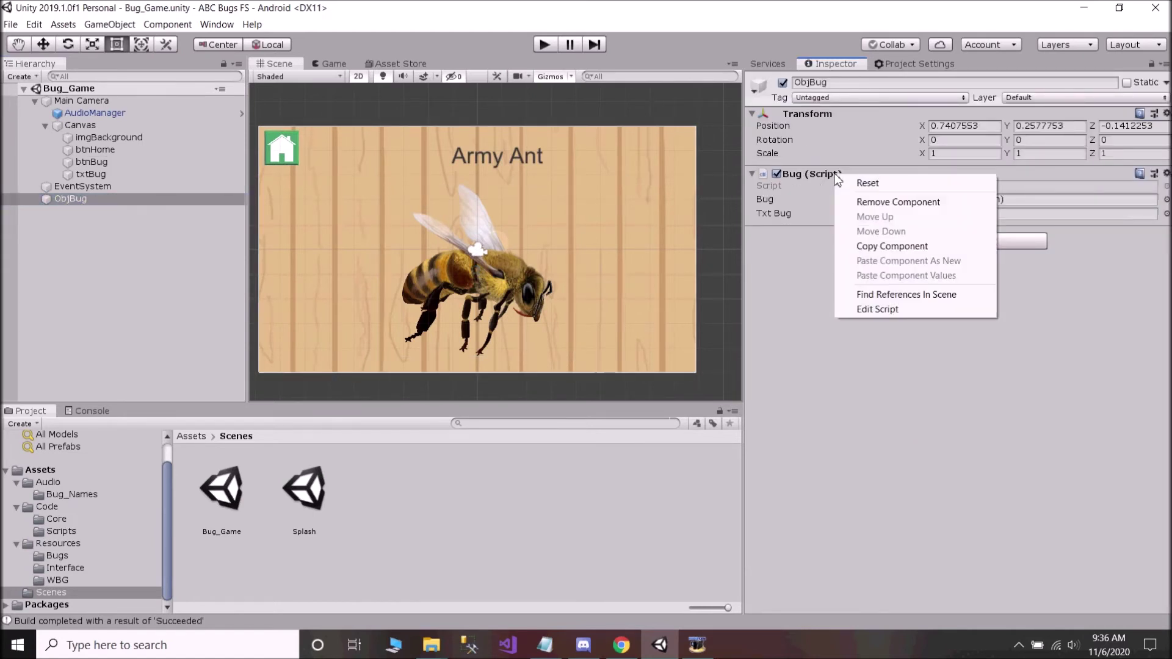
click(874, 309)
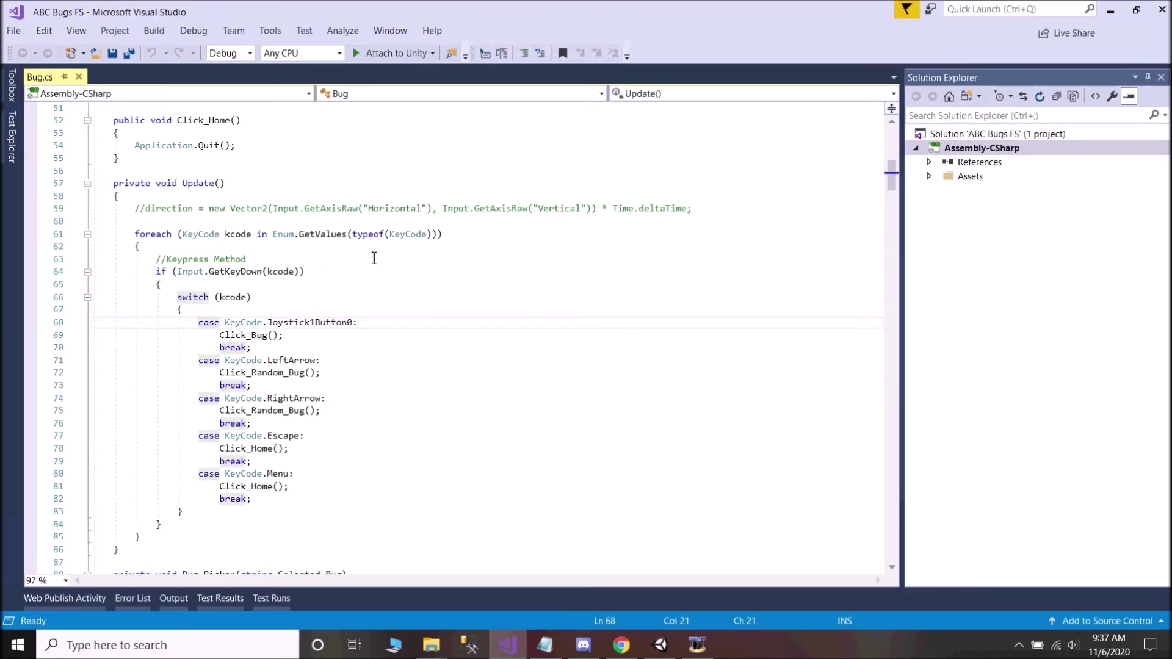
Locate the Update method in Bug.cs and highlight its declaration for review.
scroll(230, 291, up, 1)
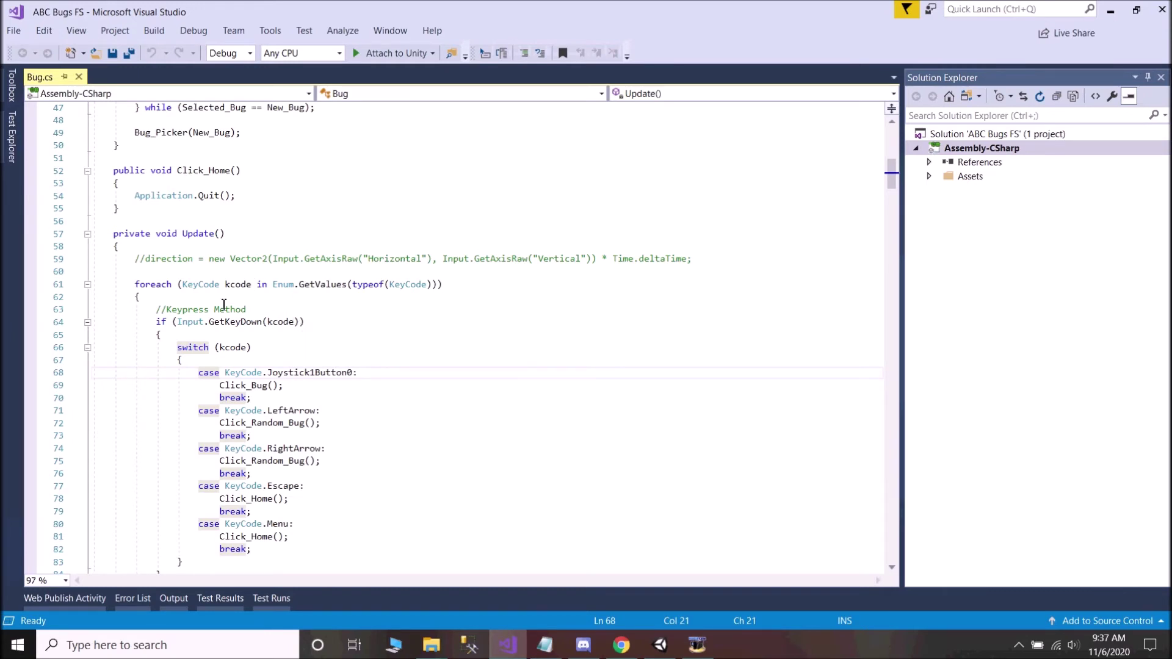
click(240, 239)
key(ctrl+shift+Left)
key(ctrl+shift+Left)
key(ctrl+shift+Left)
key(ctrl+shift+Left)
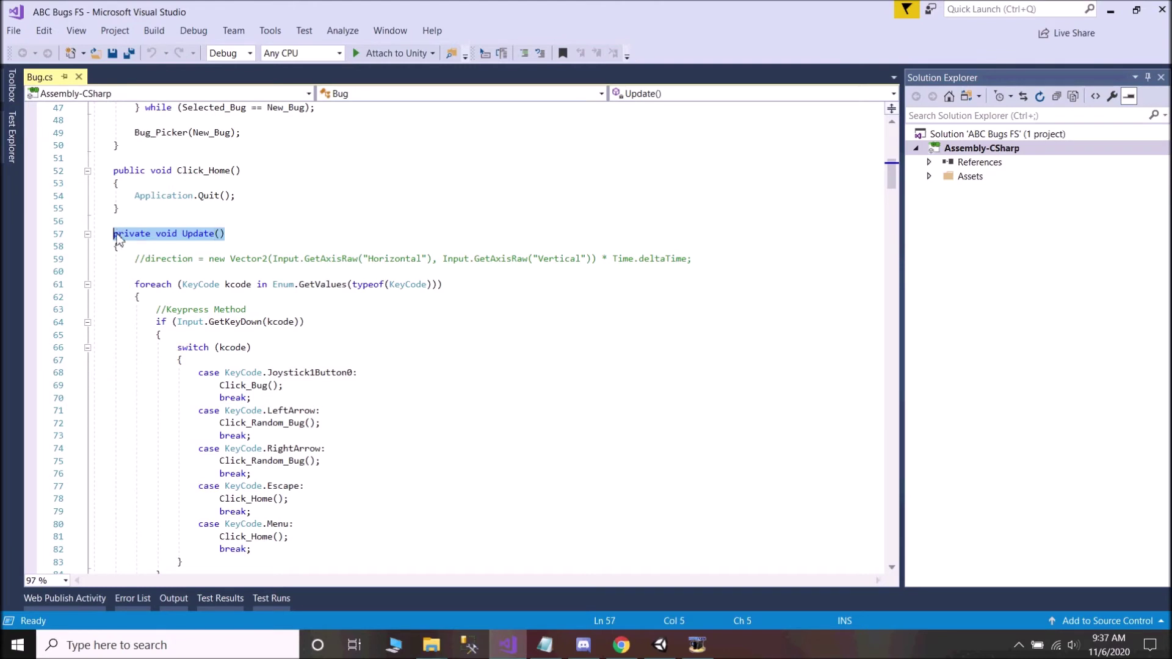
click(269, 232)
scroll(214, 256, down, 2)
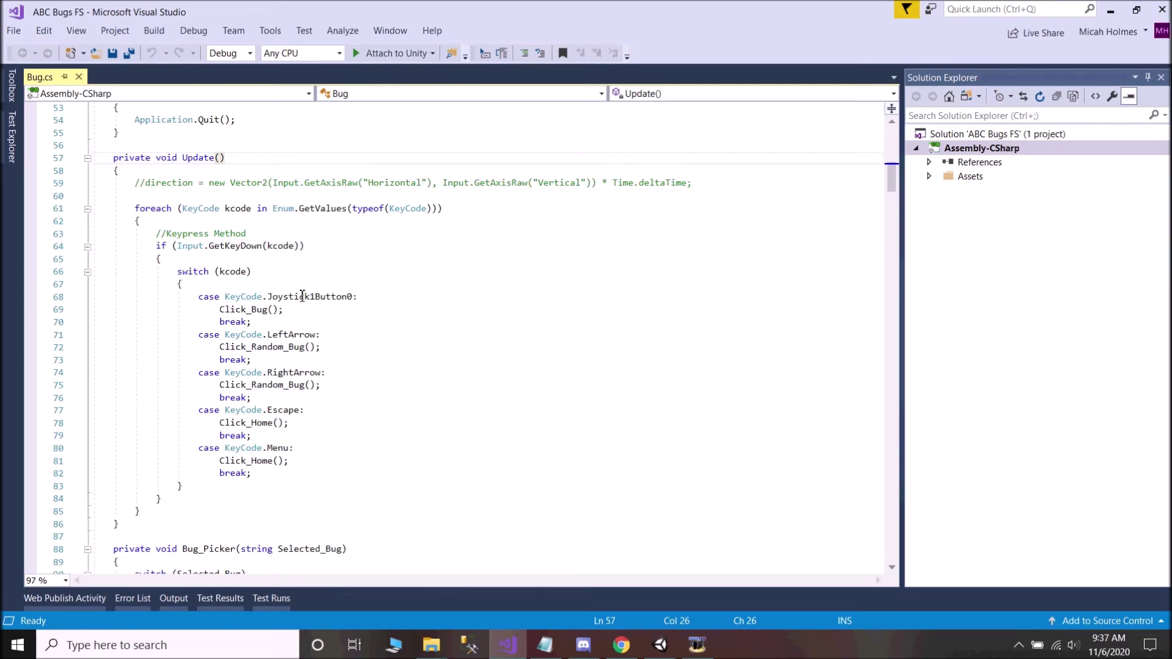
Examine the KeyCode cases in Update's switch statement, from Joystick1Button0 and the arrow keys to Escape and Menu.
drag(263, 296, 359, 296)
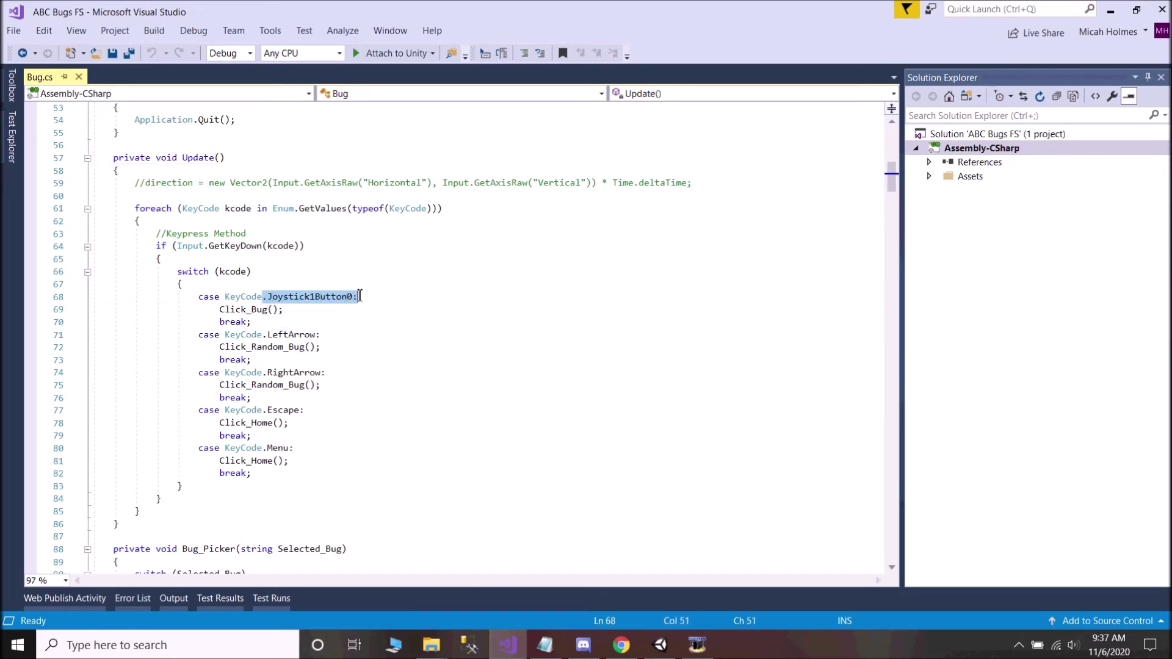
click(366, 296)
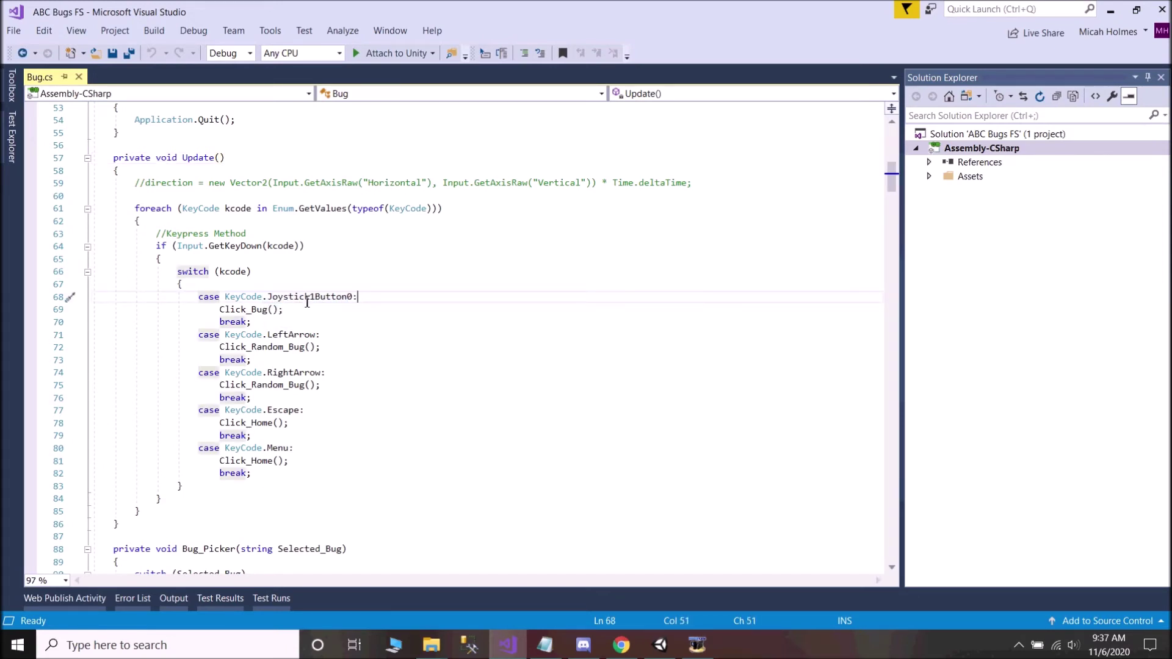
click(291, 314)
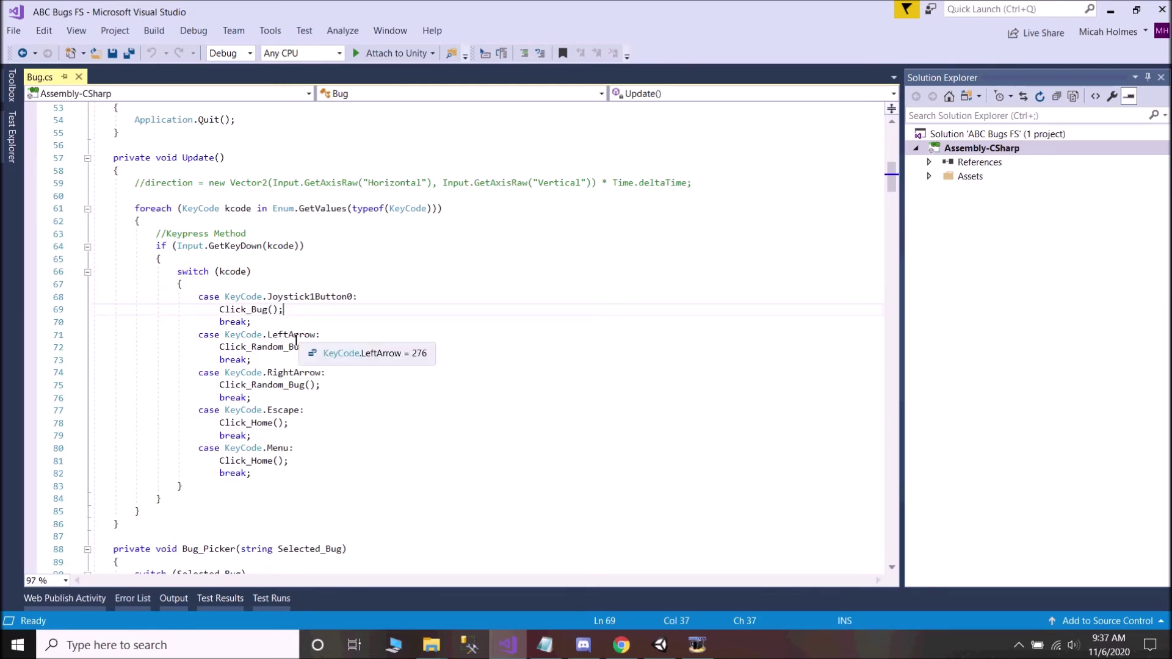
mouse_move(290, 368)
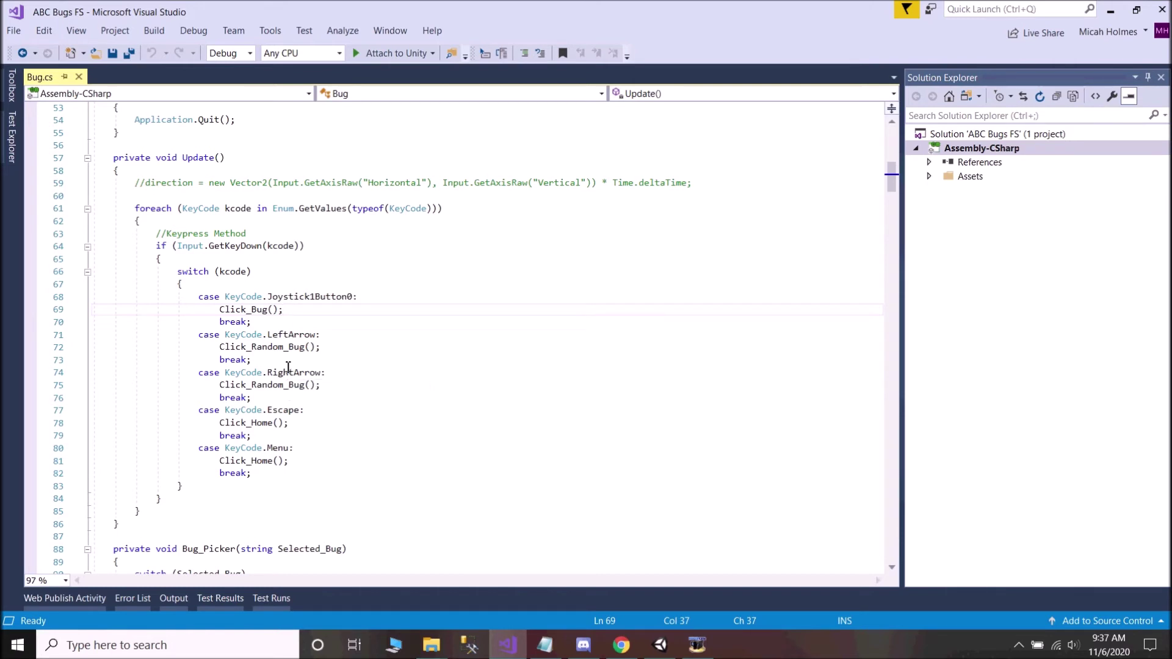
mouse_move(293, 408)
scroll(366, 413, down, 2)
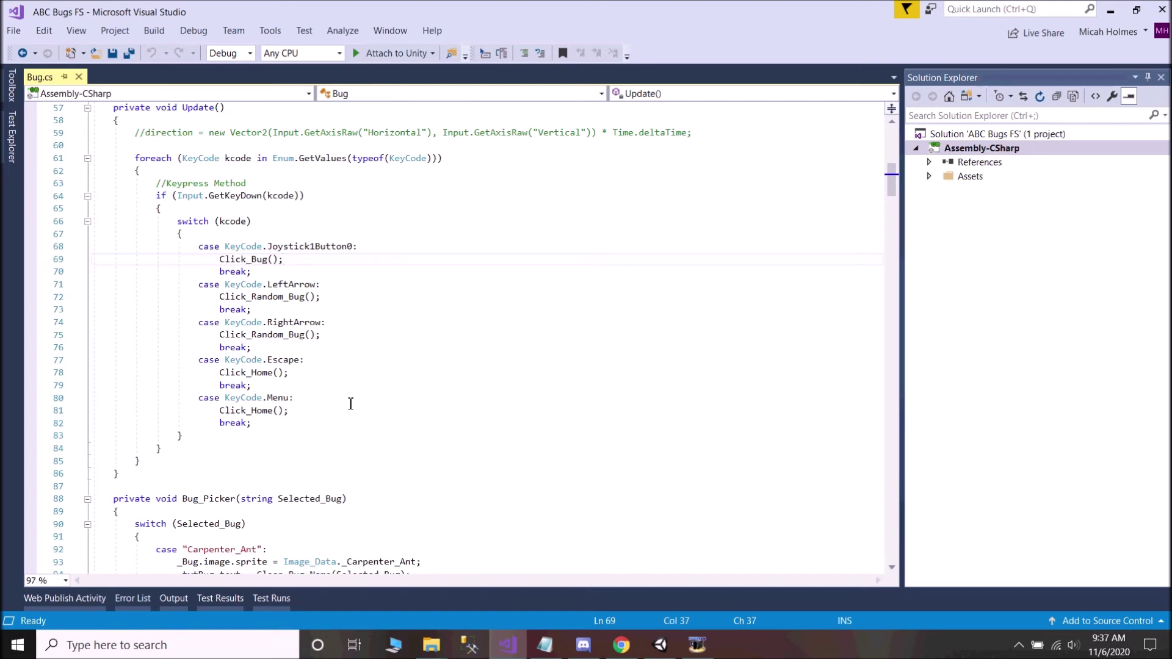
scroll(351, 404, up, 1)
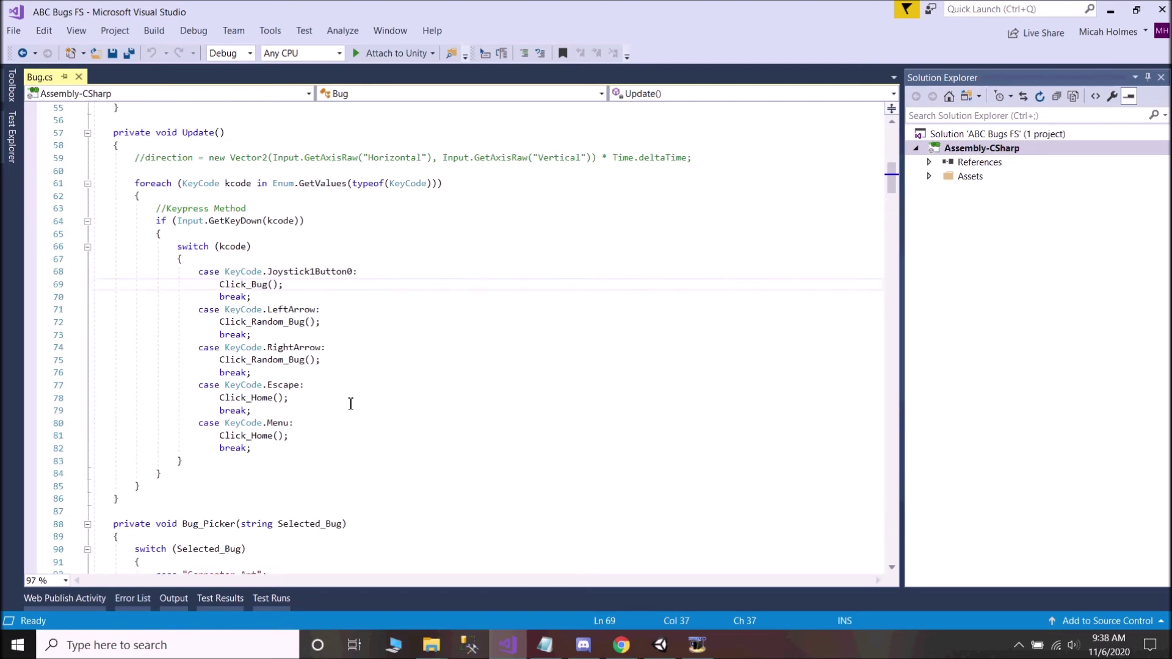
drag(300, 385, 267, 384)
click(366, 391)
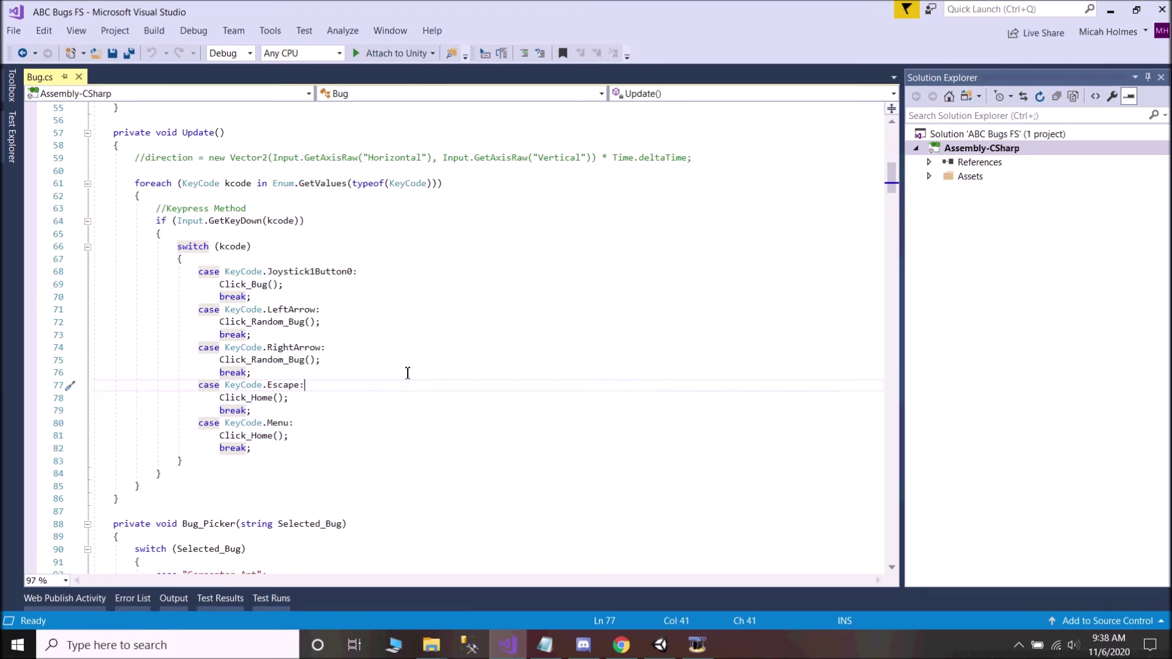
Review the commented-out direction line in Update that reads the Horizontal and Vertical axes.
scroll(369, 408, up, 2)
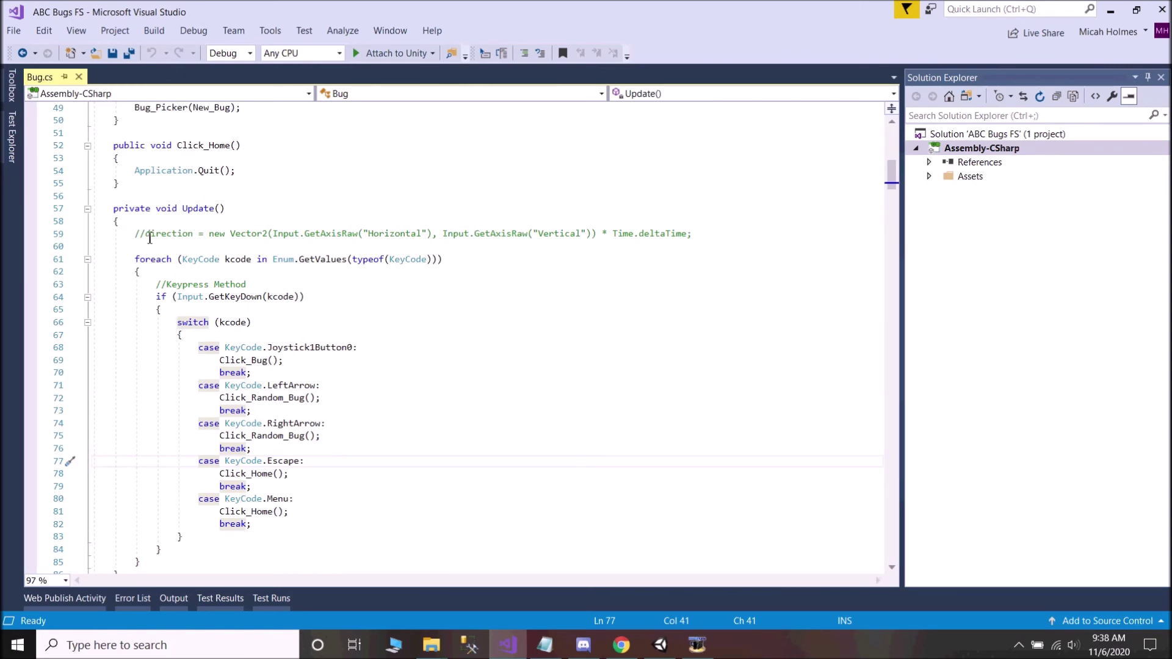
drag(150, 237, 707, 236)
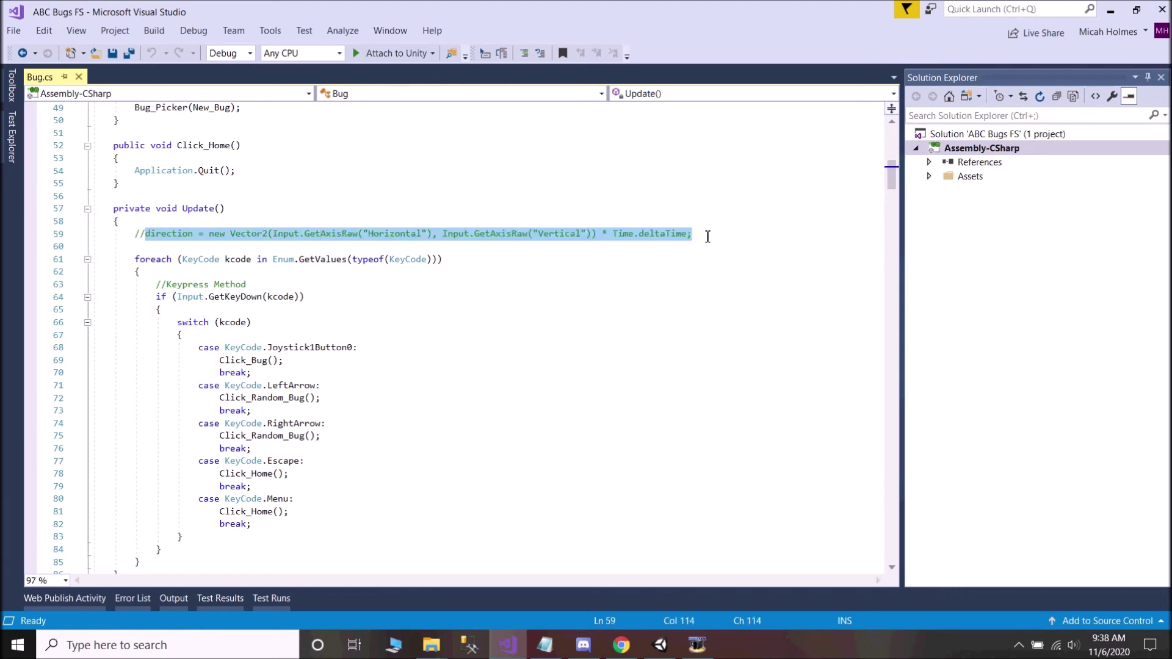
click(707, 236)
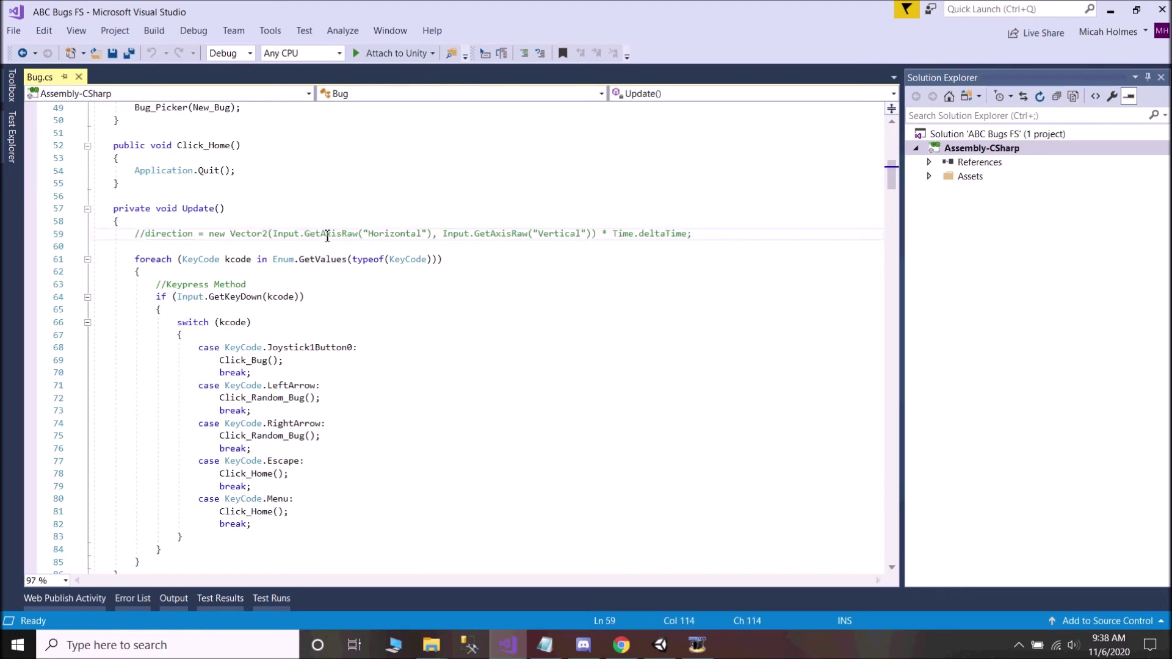